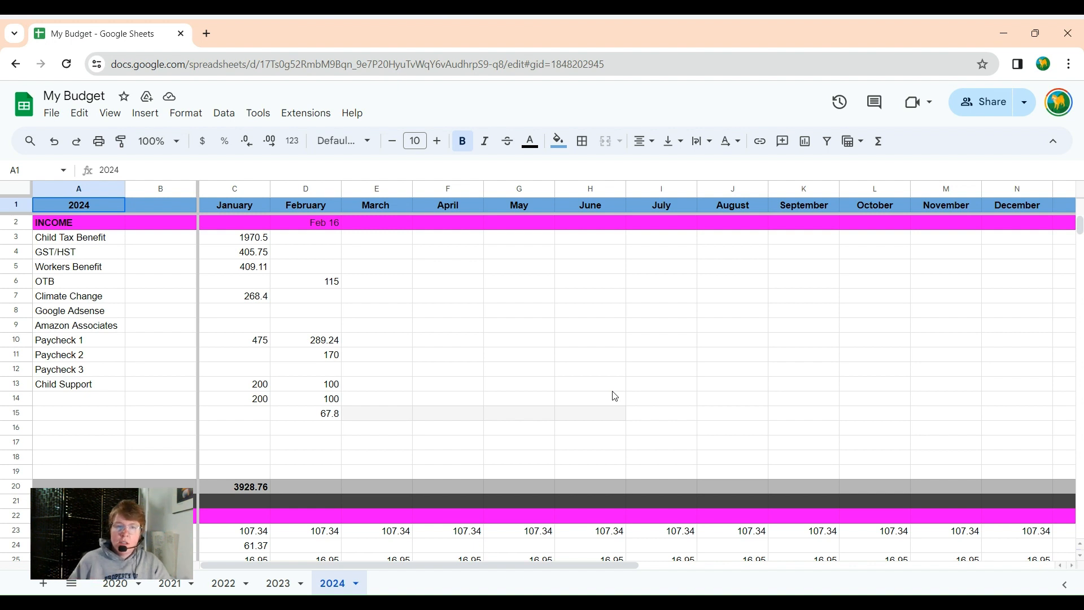
Change the date in the February column of the INCOME row to February 23, 2024
left_click(339, 228)
double_click(335, 224)
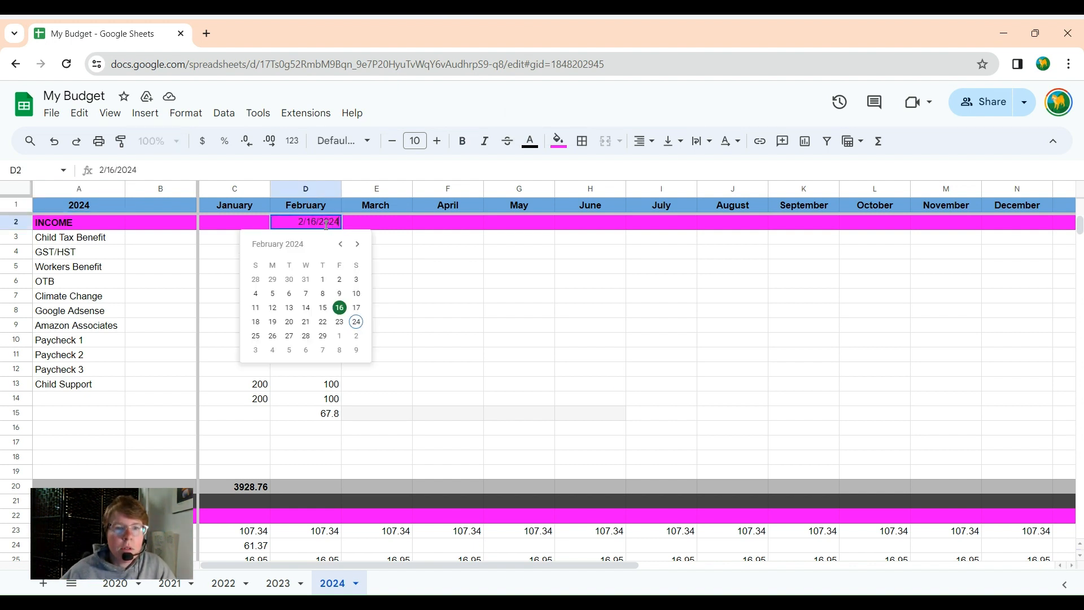
left_click(339, 322)
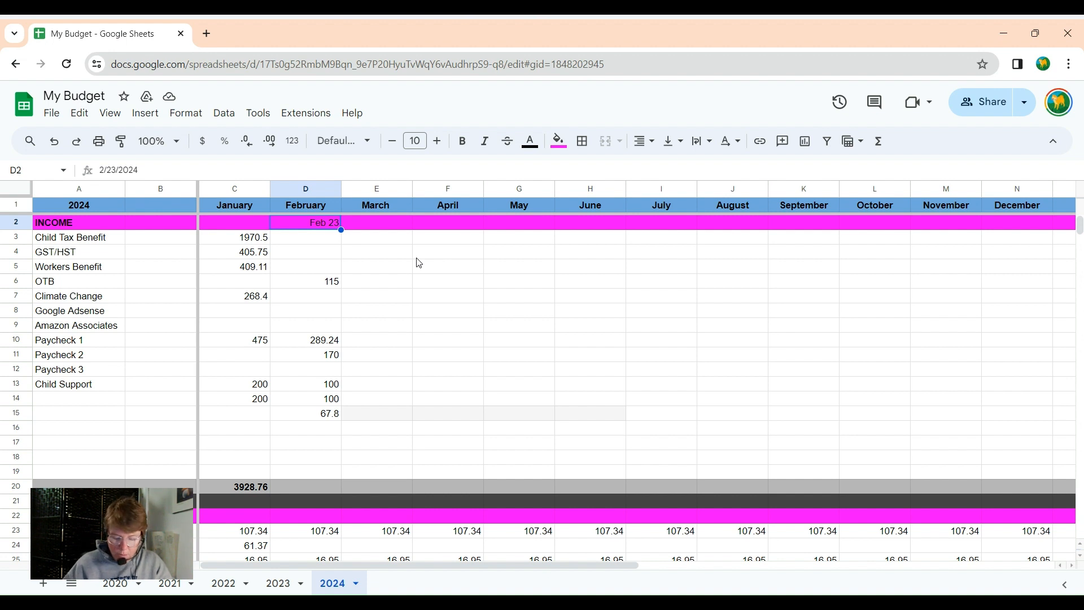
Enter 1970.50 as the February amount for Child Tax Benefit
double_click(294, 243)
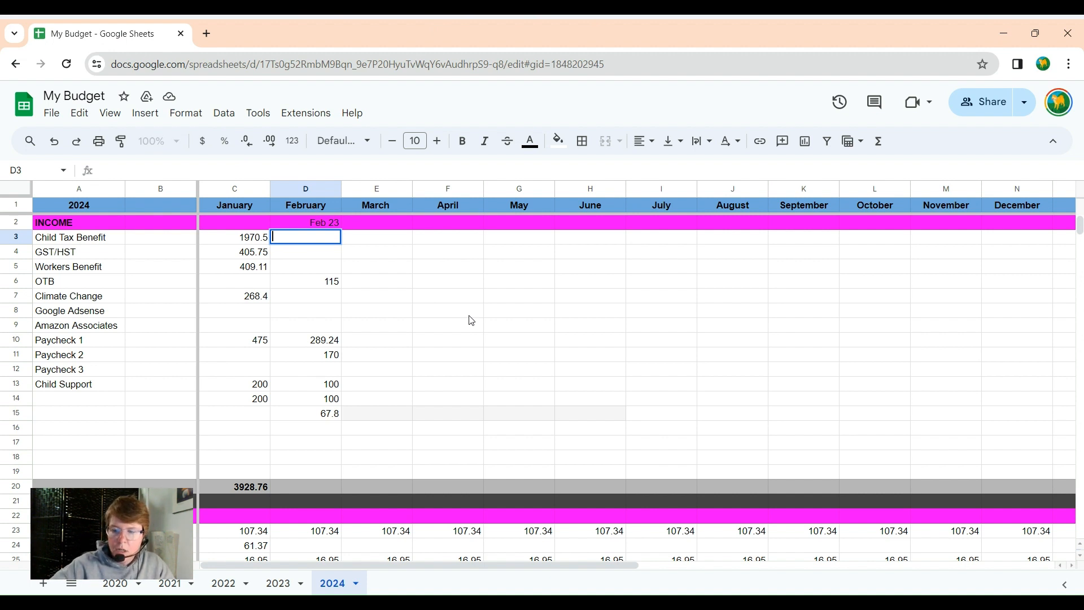
type("1970")
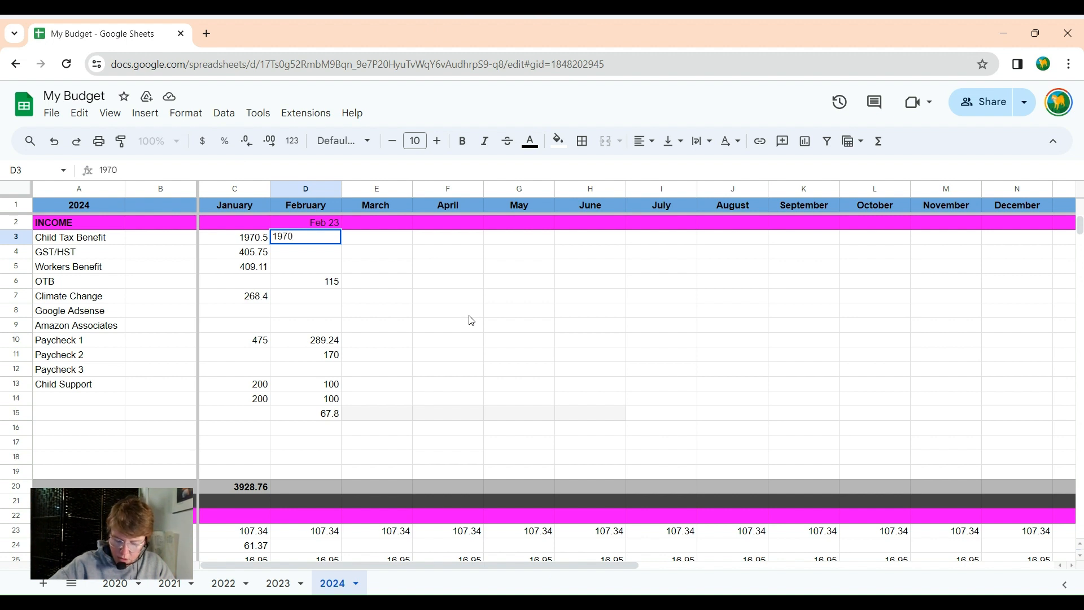
type(".50")
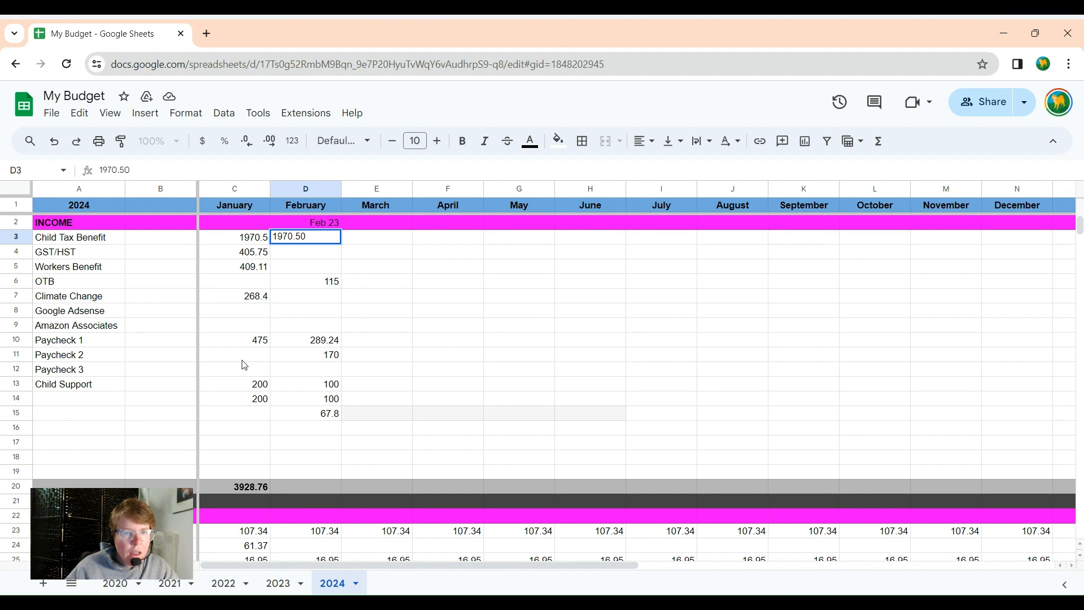
Enter 425 as the February amount for Paycheck 3
left_click(331, 370)
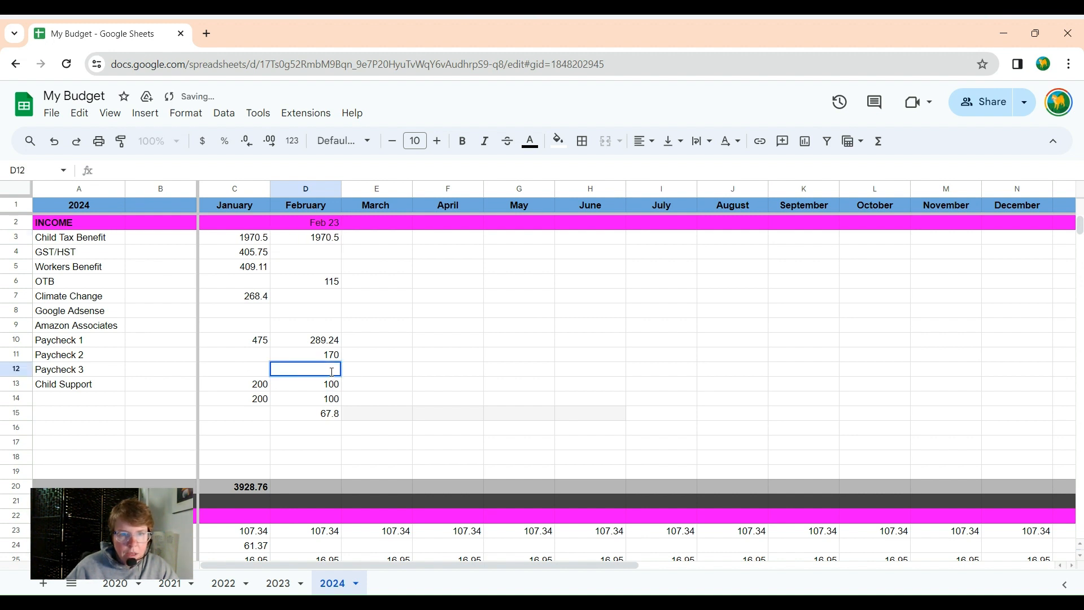
type("425")
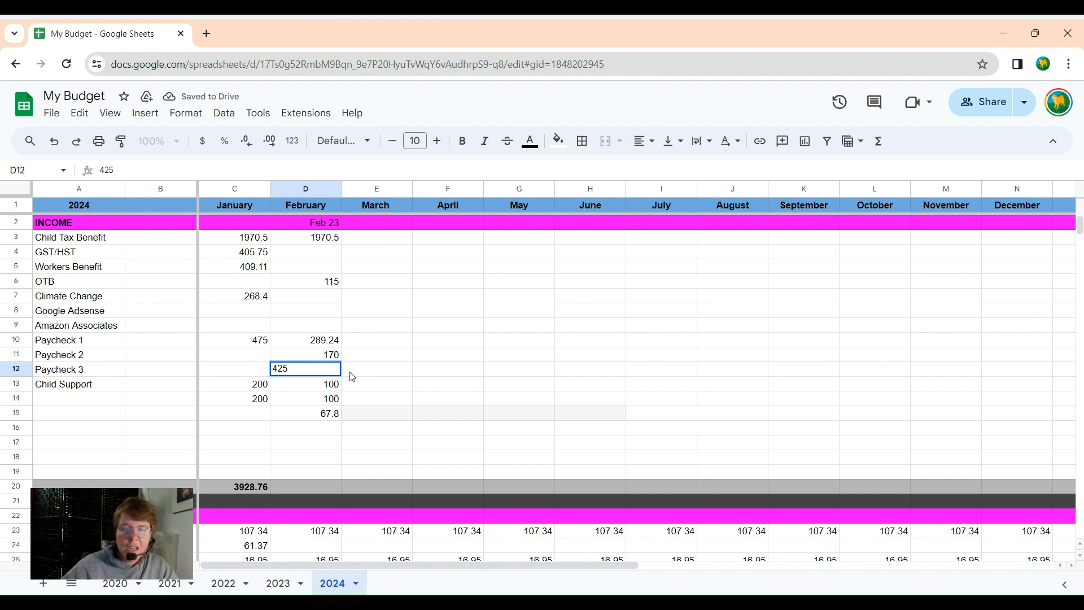
left_click(362, 379)
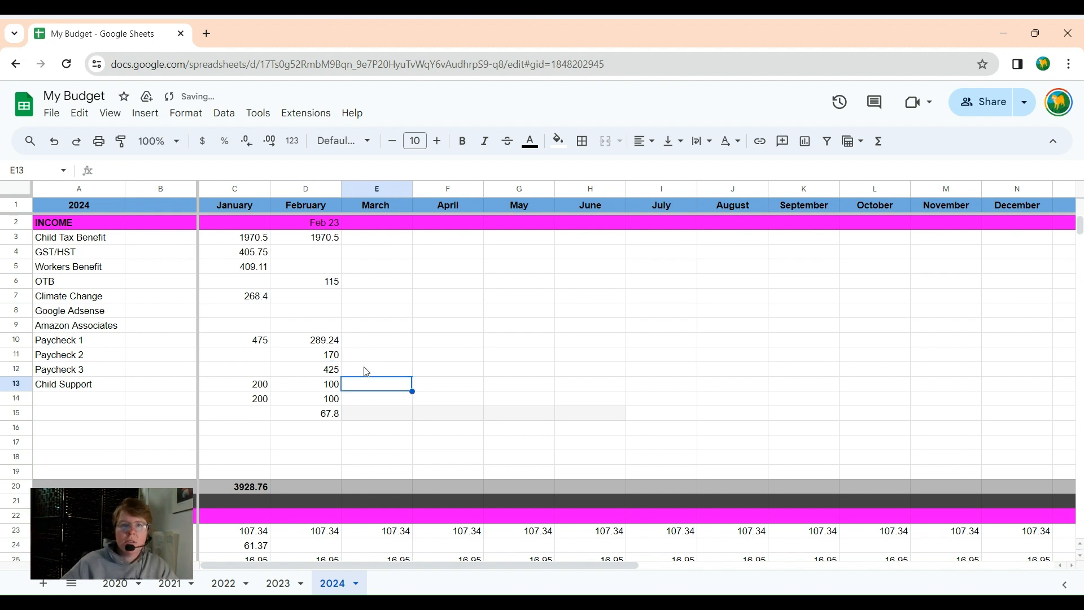
left_click(308, 372)
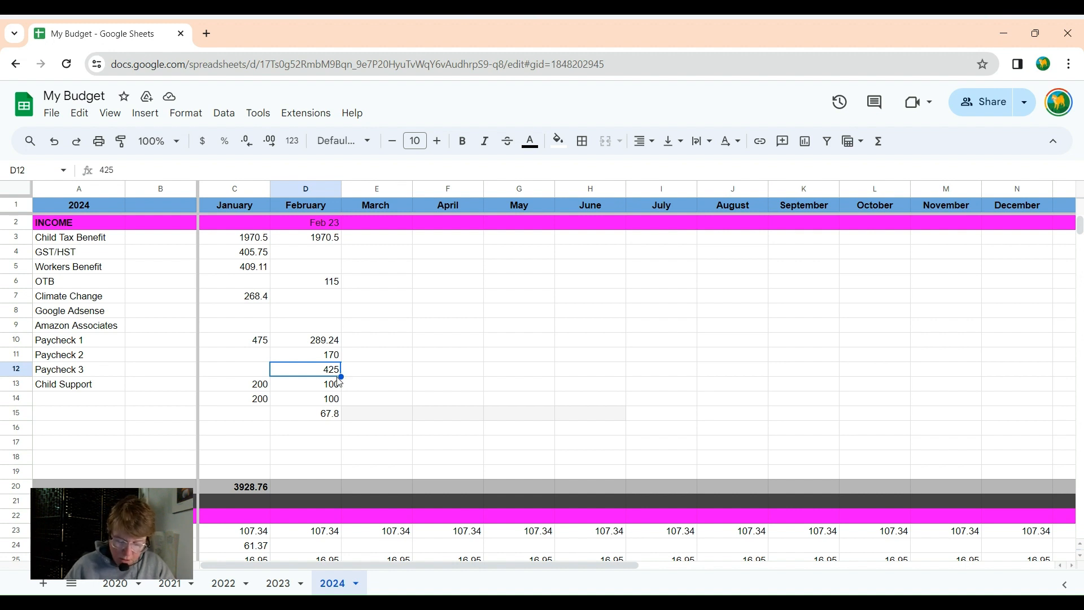
Add another February income amount of 100 in cell D16, below the existing February income entries
double_click(325, 428)
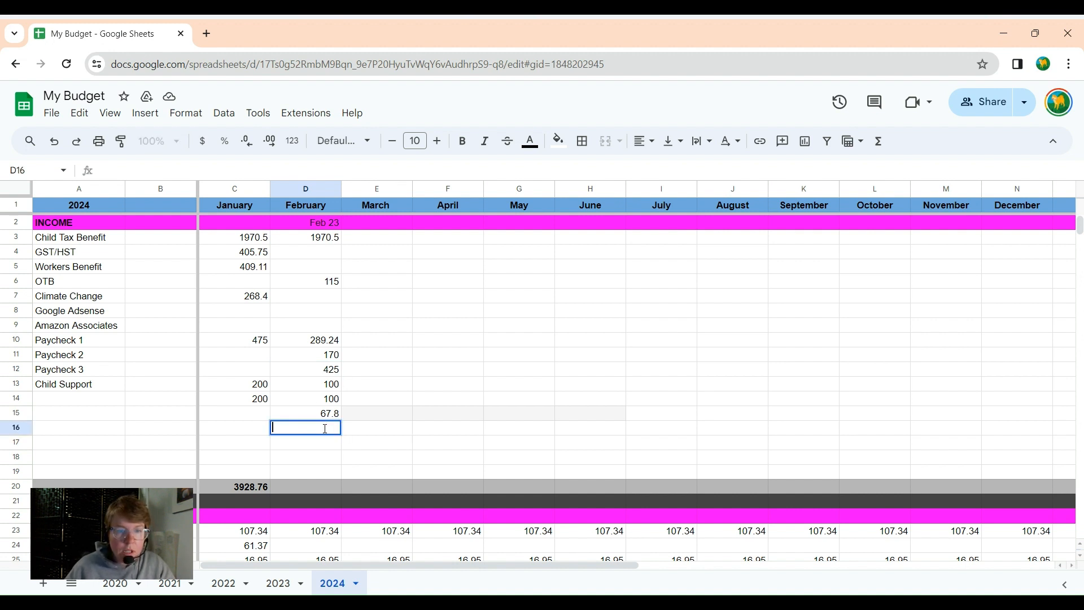
type("100")
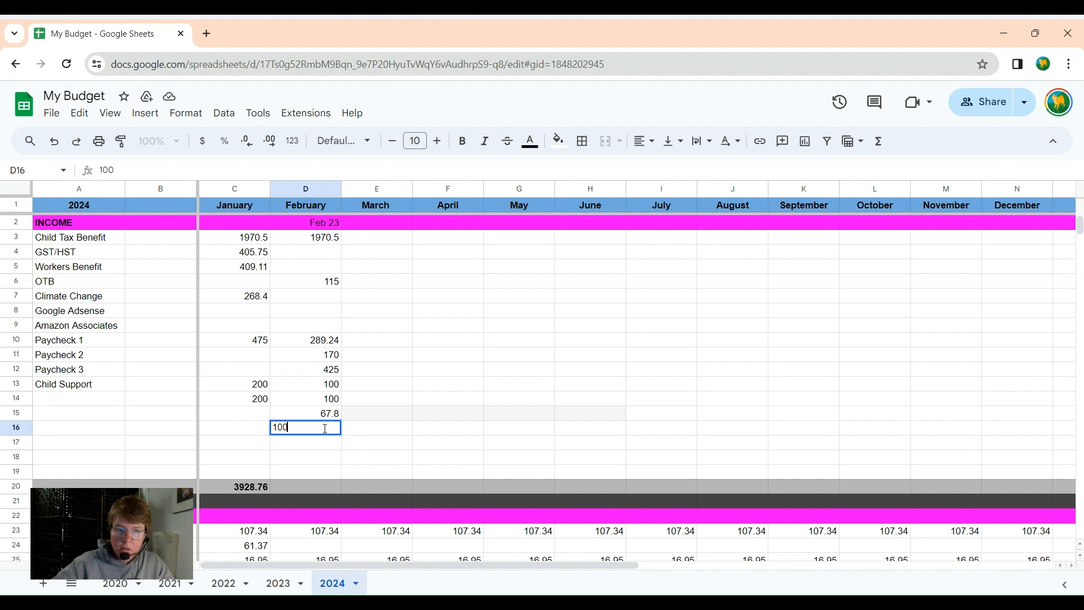
left_click(378, 419)
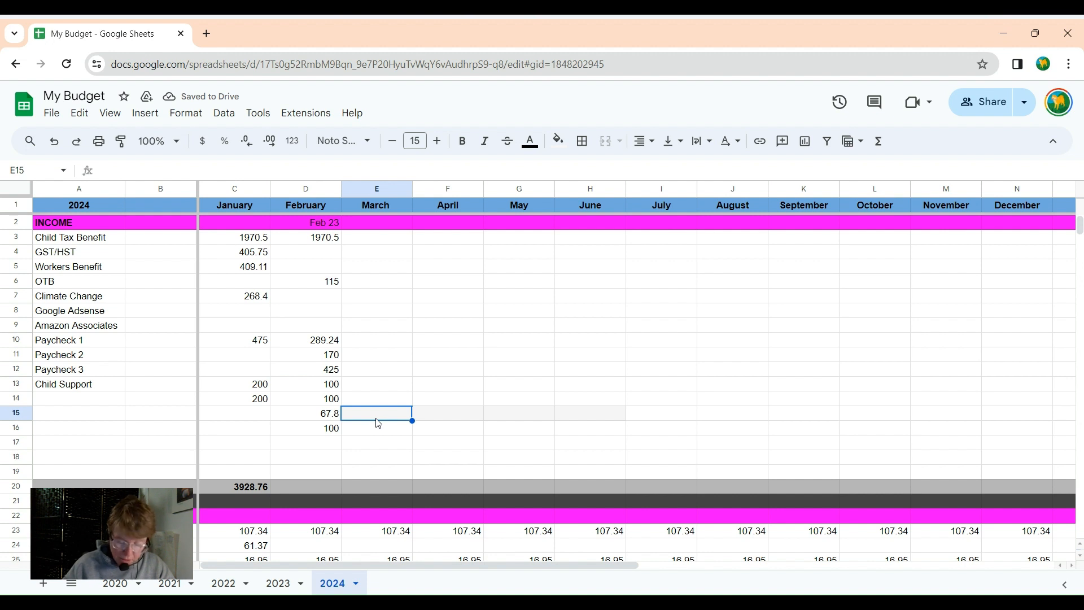
Enter 112.63 as the February amount for Auto Insurance under FIXED EXPENSES
scroll(402, 426, "down", 3)
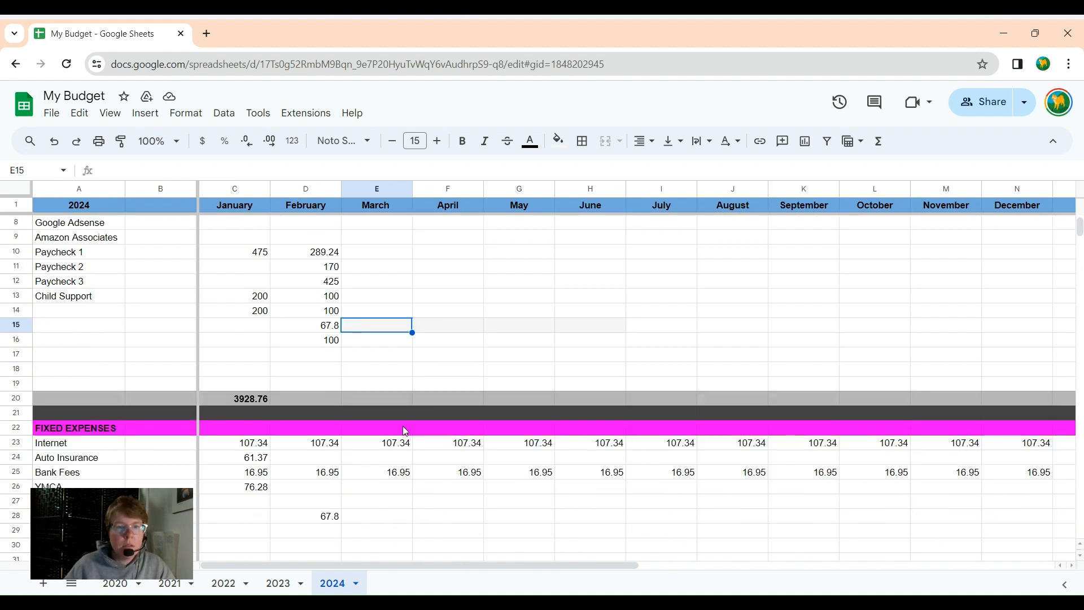
scroll(405, 431, "down", 1)
scroll(405, 430, "down", 1)
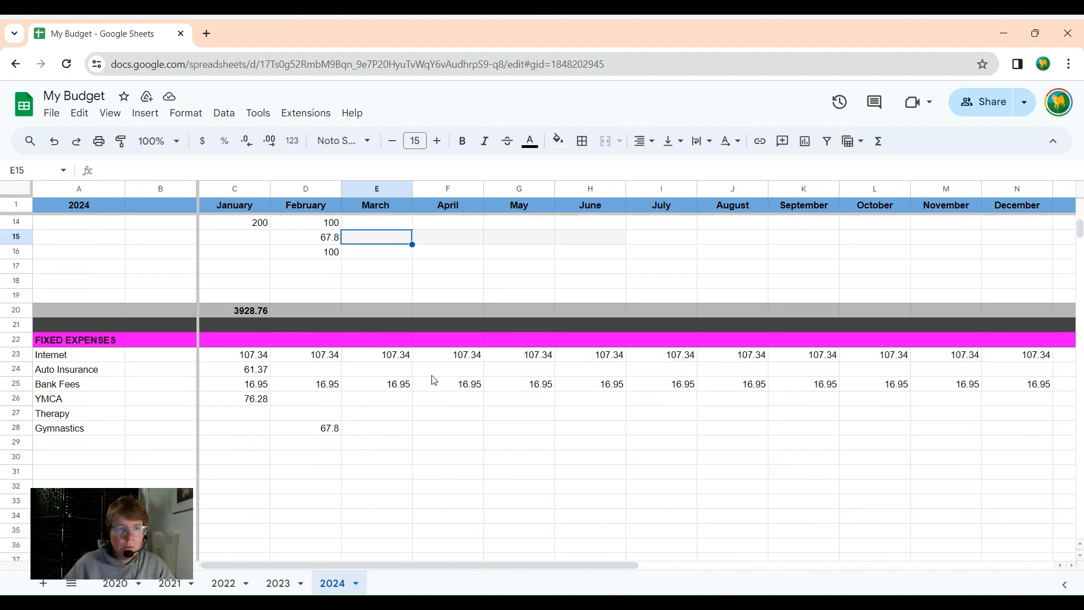
double_click(321, 370)
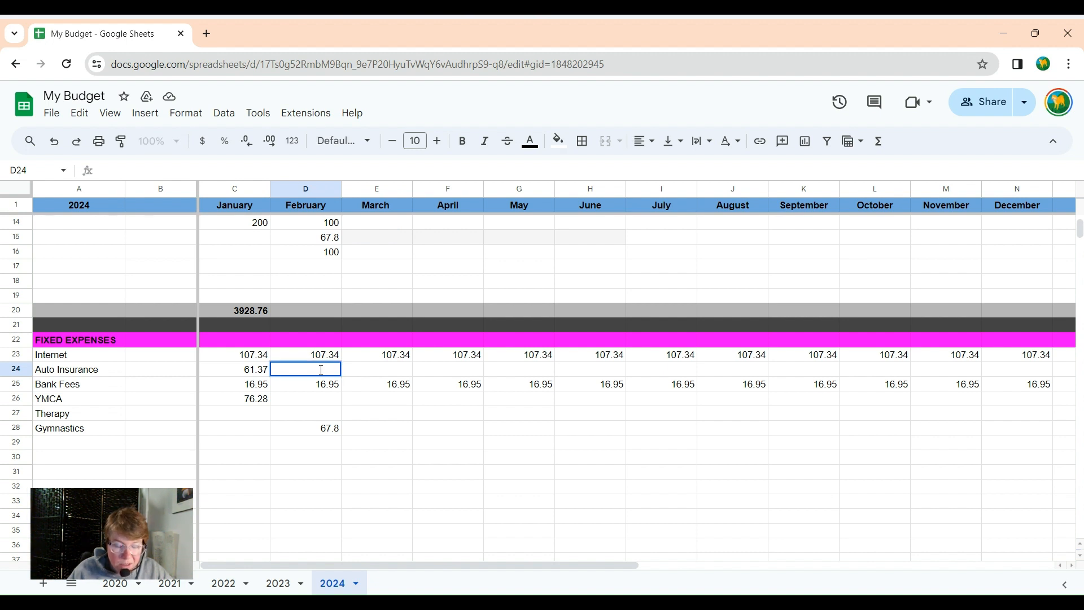
type("11")
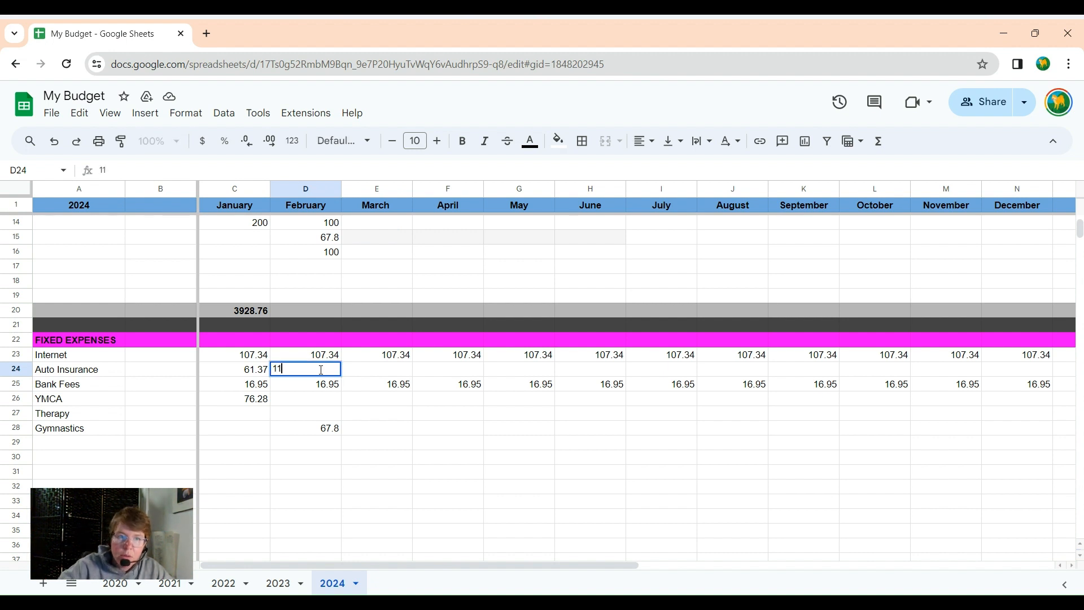
type("2.")
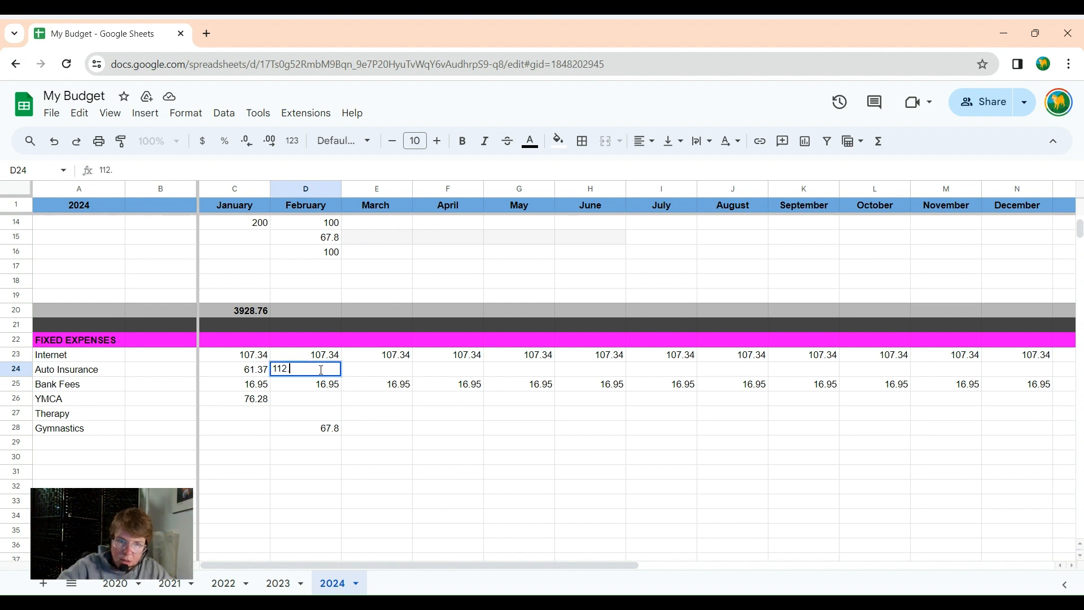
type("63")
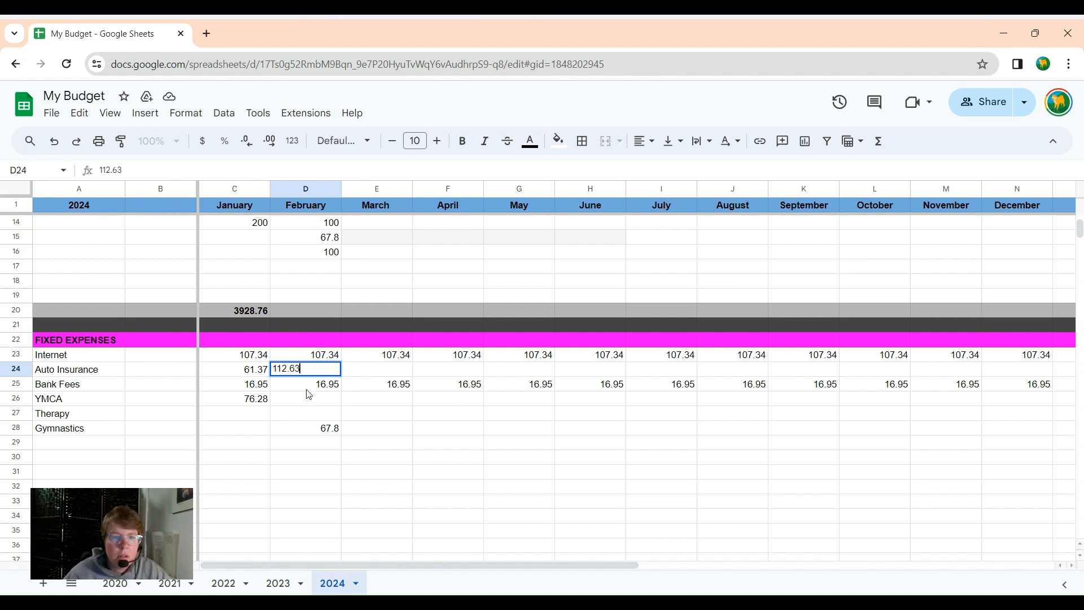
key("Return")
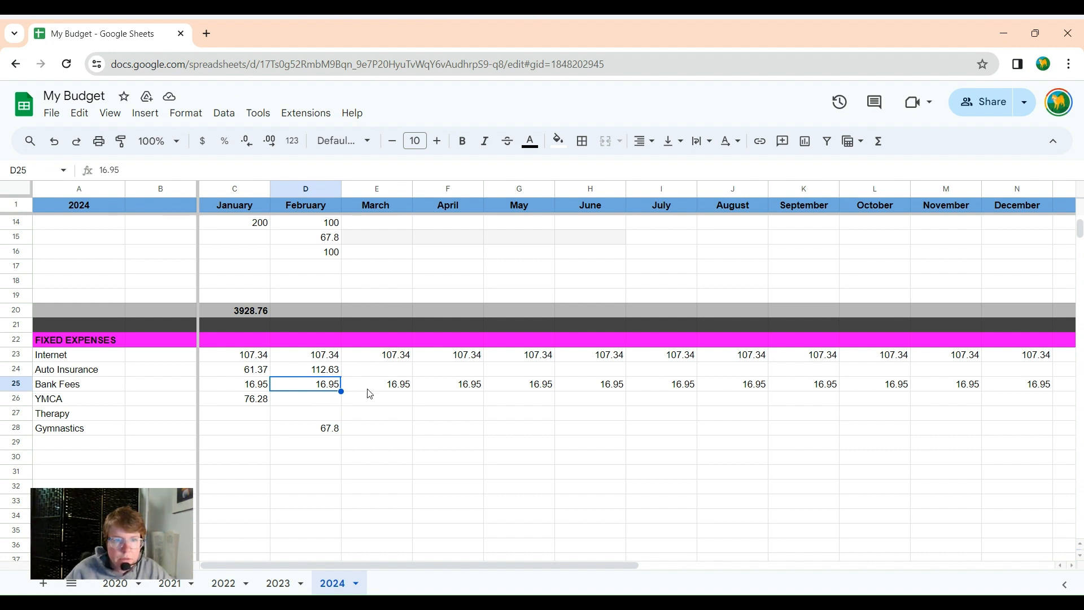
Replace the February amount for Kid Activities in the variable expenses with 48.08
scroll(370, 390, "down", 1)
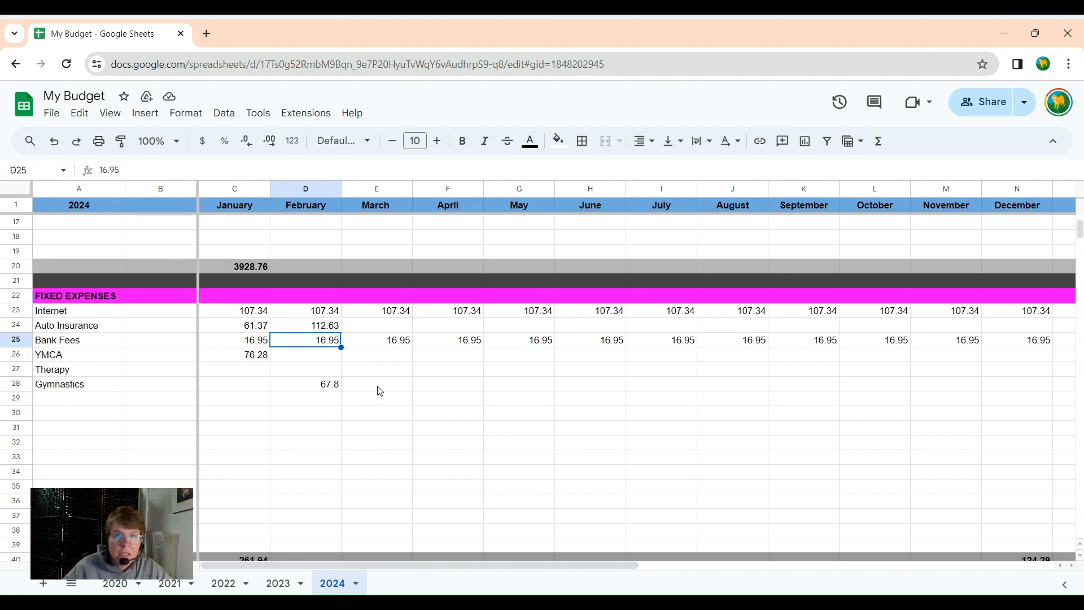
scroll(491, 381, "down", 7)
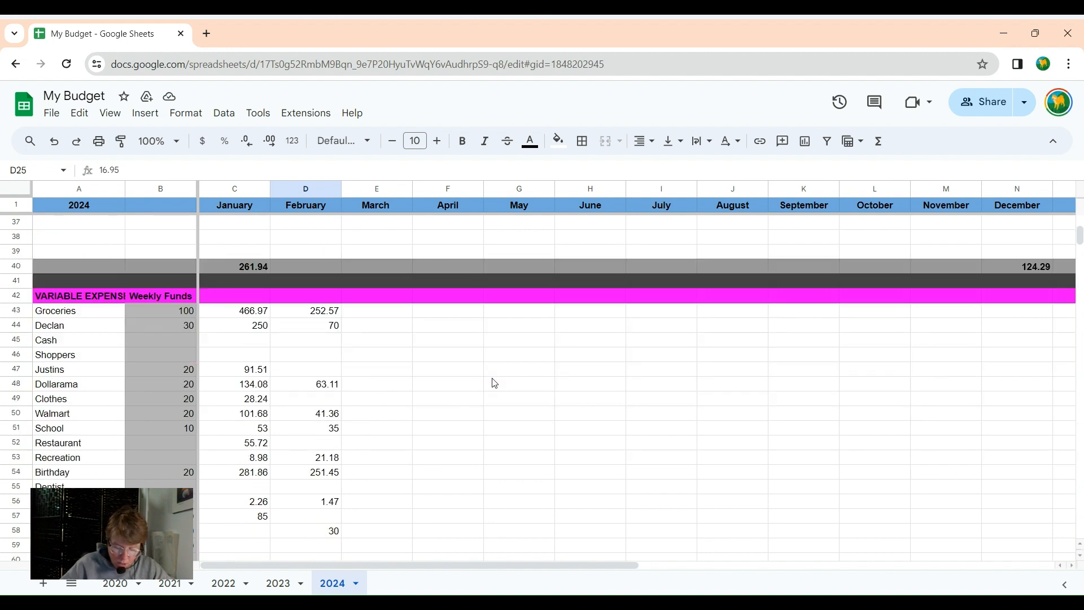
scroll(489, 382, "down", 1)
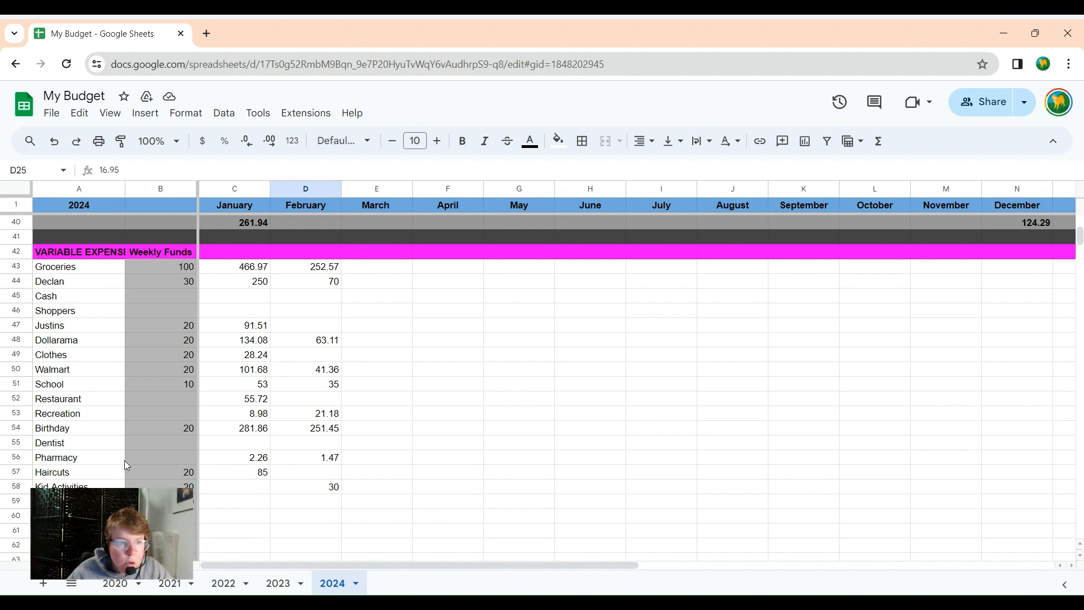
double_click(327, 487)
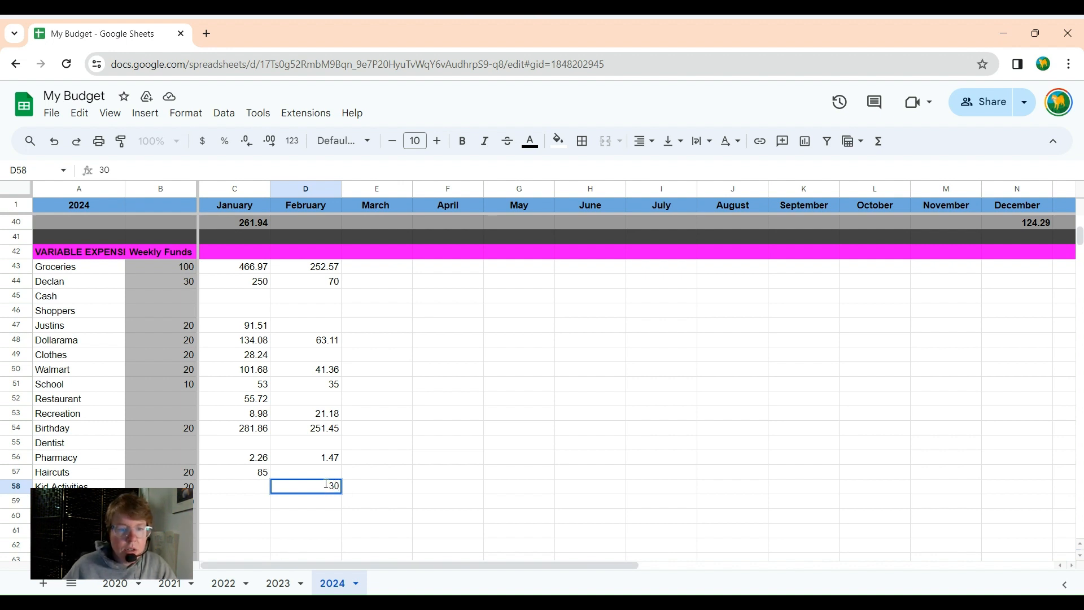
double_click(326, 484)
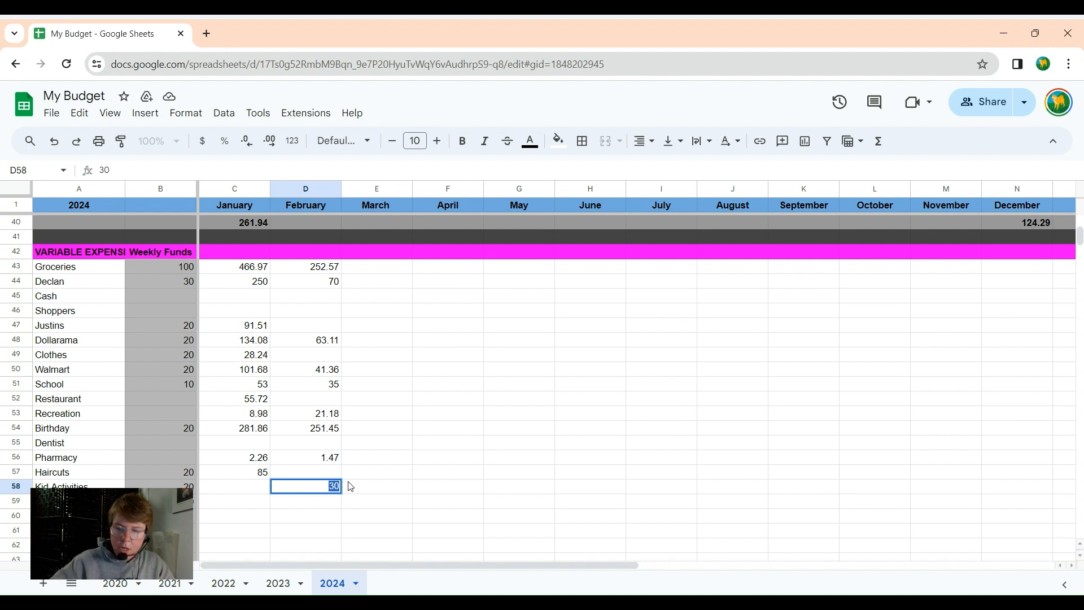
type("48.08")
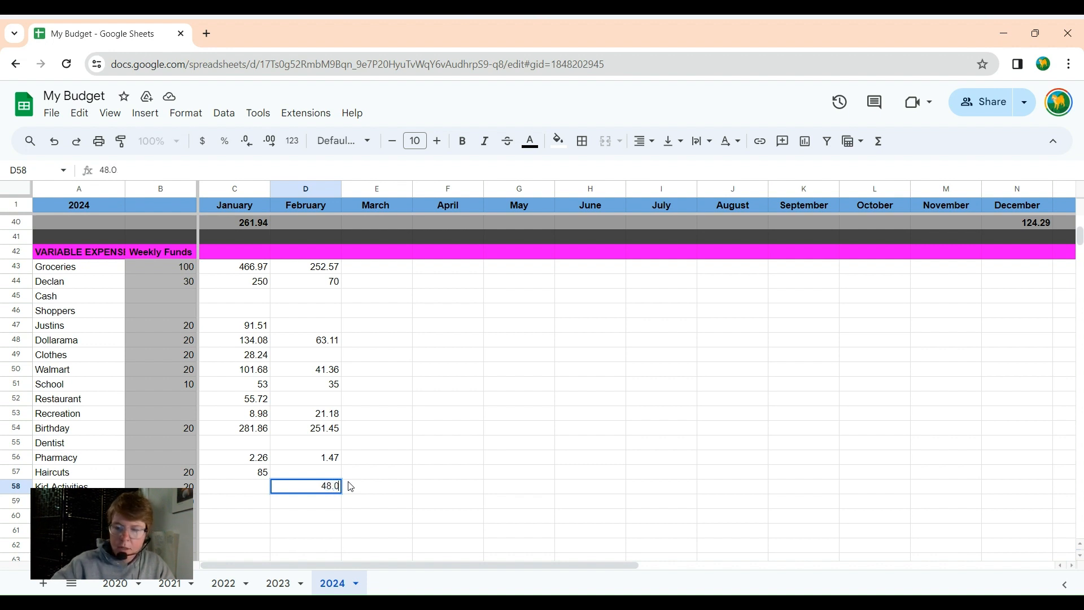
scroll(350, 491, "down", 1)
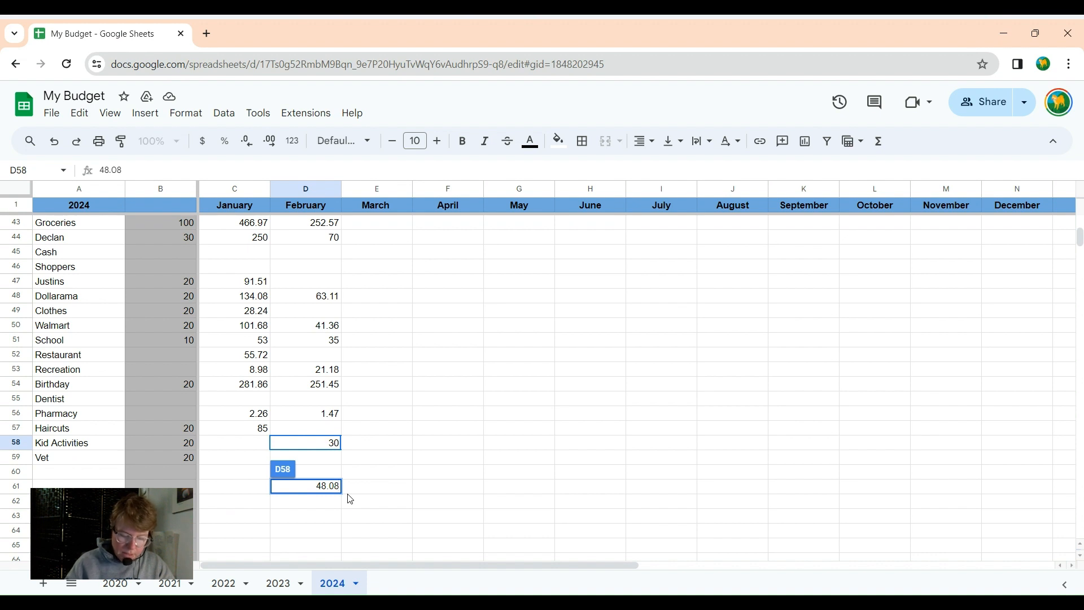
Set the February amount in row 44, directly below Groceries, to 170
left_click(323, 243)
double_click(328, 237)
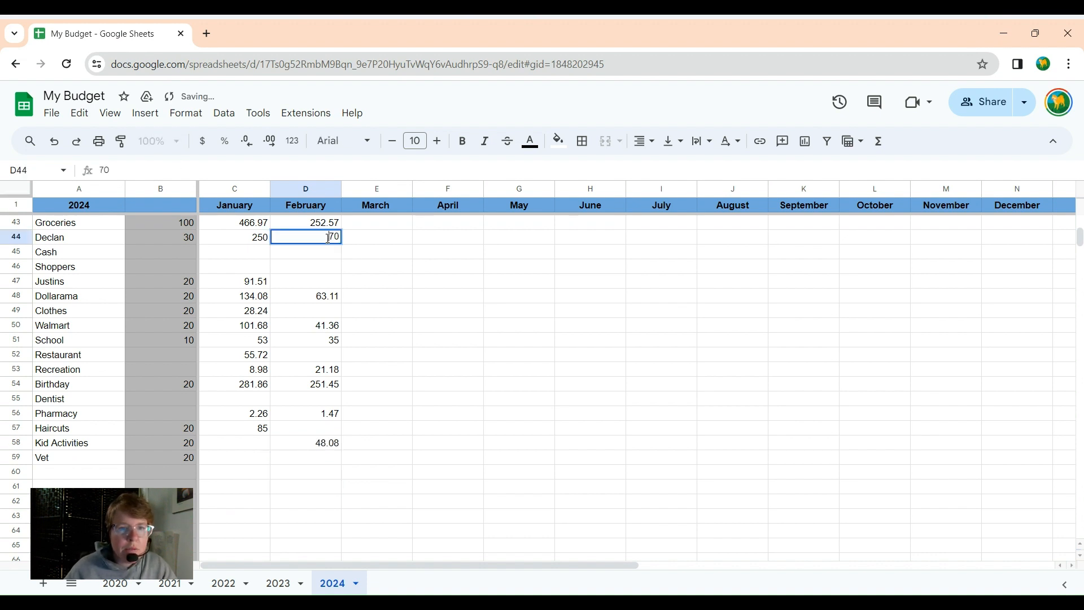
type("21")
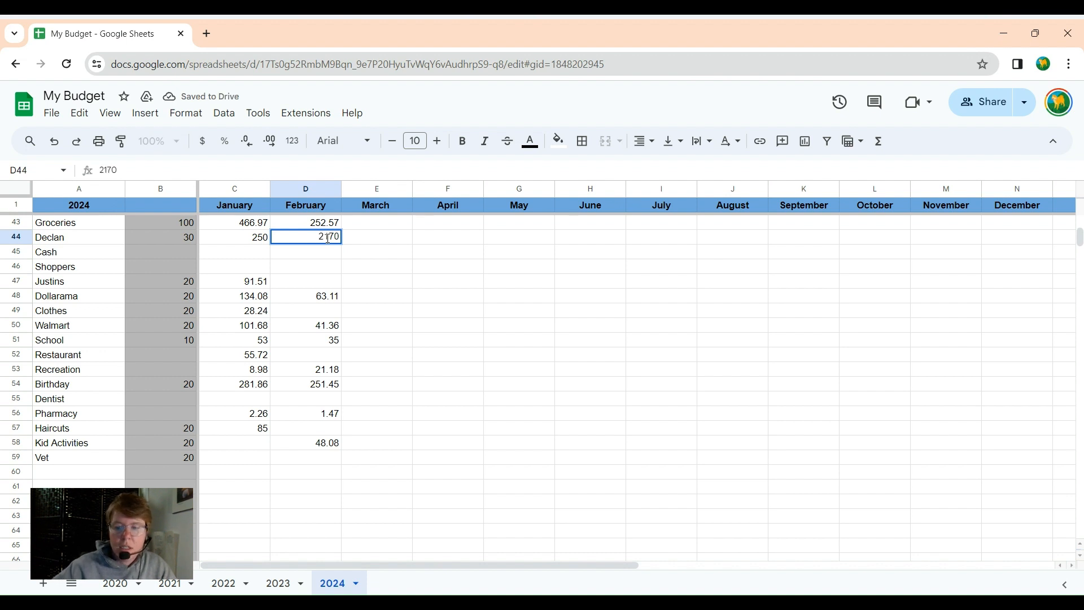
key("BackSpace")
key("BackSpace")
type("1")
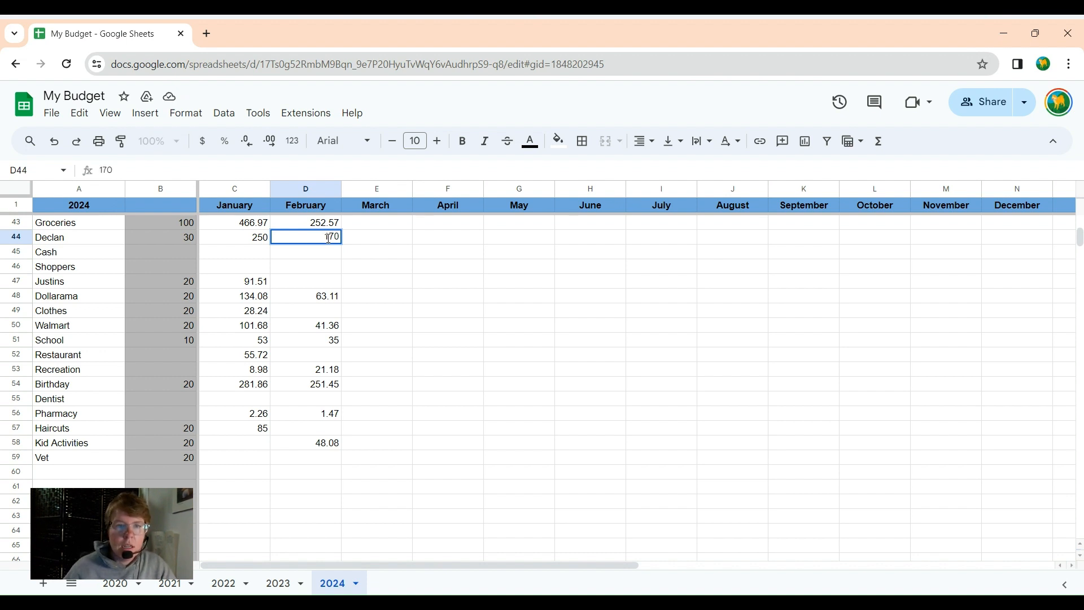
key("Return")
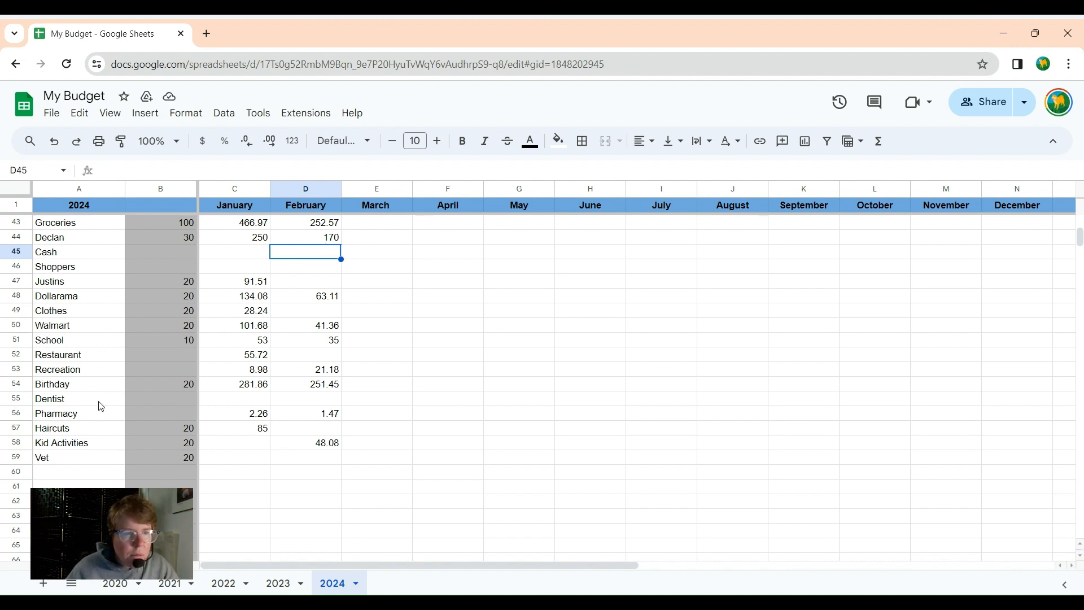
Replace the February amount for School in the variable expenses with 57
double_click(321, 342)
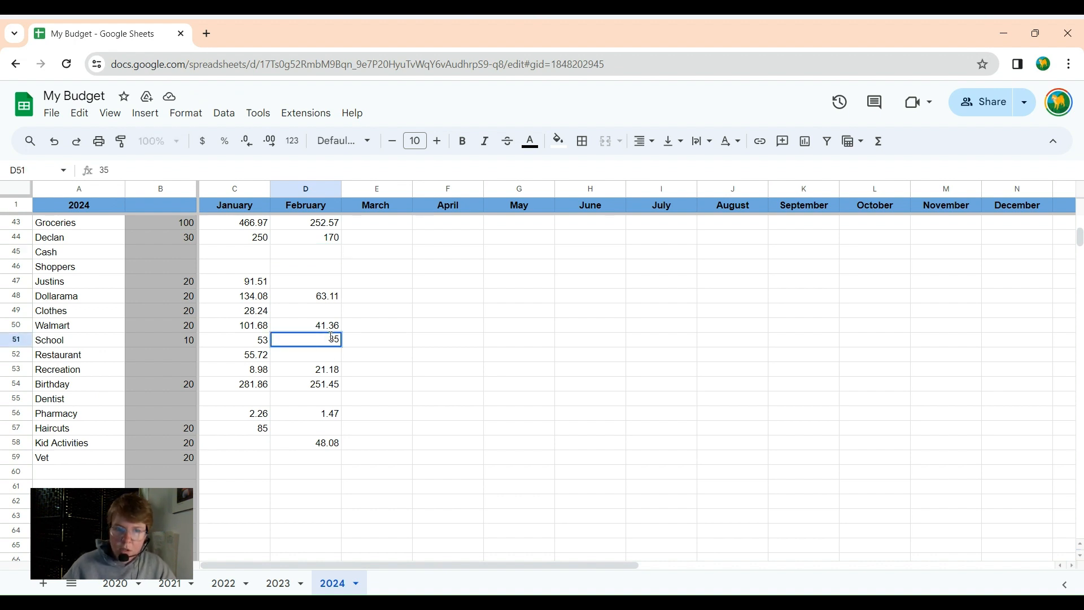
left_click_drag(328, 337, 345, 339)
type("57")
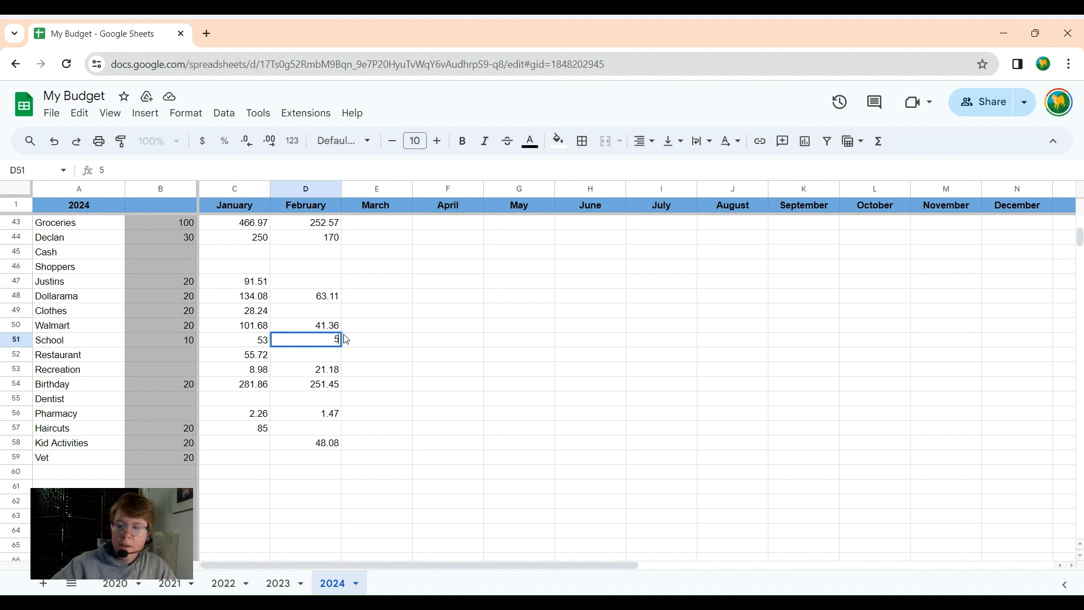
left_click(363, 384)
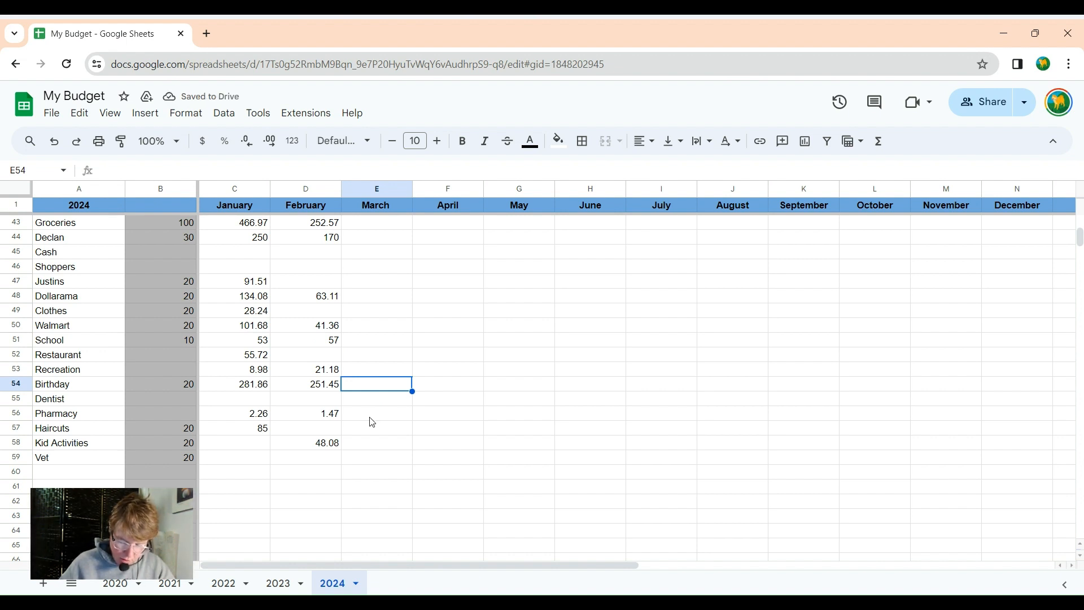
scroll(301, 316, "up", 1)
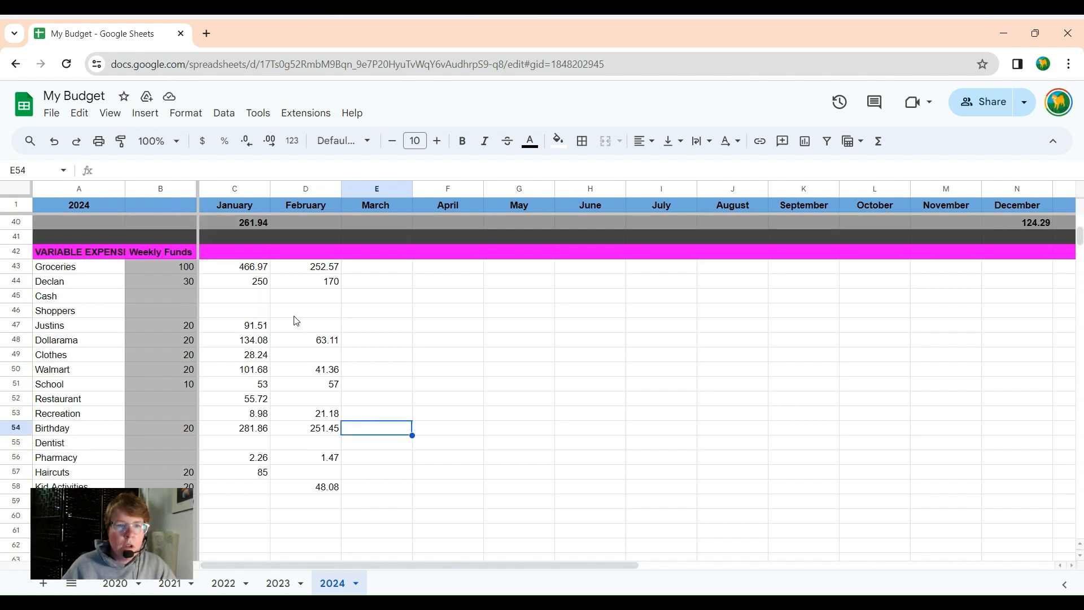
scroll(294, 316, "down", 1)
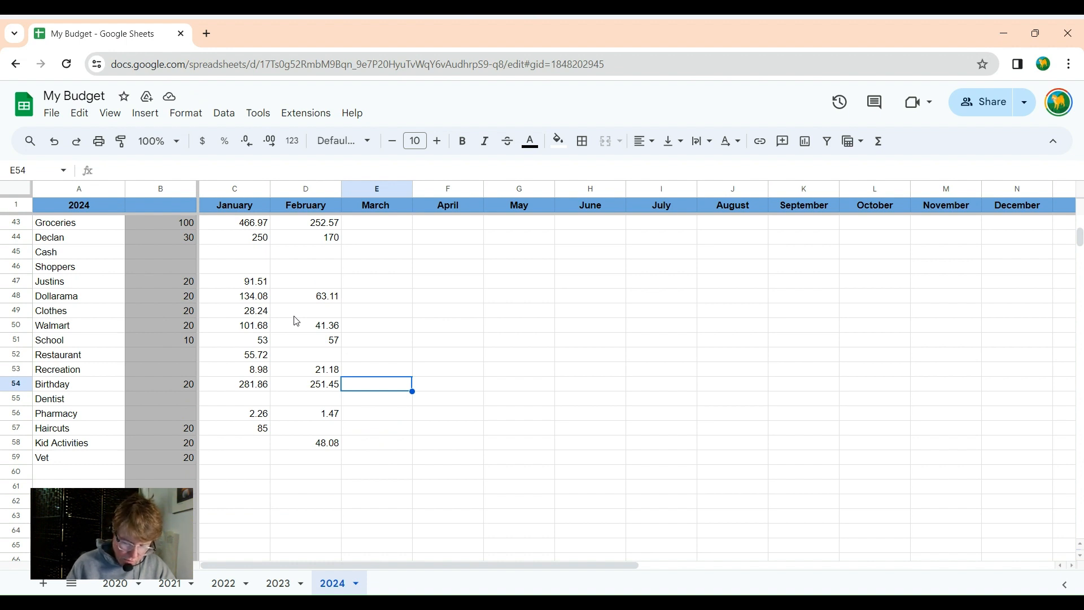
Replace the February amount for MBNA CC under DEBT REPAYMENT with 1150
scroll(520, 390, "down", 5)
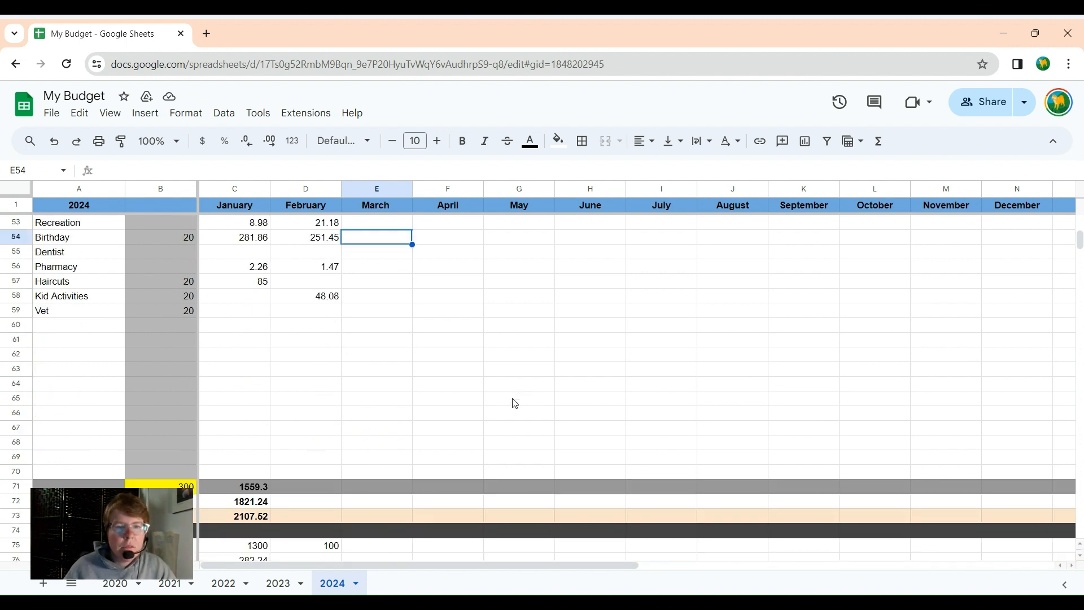
scroll(514, 403, "down", 2)
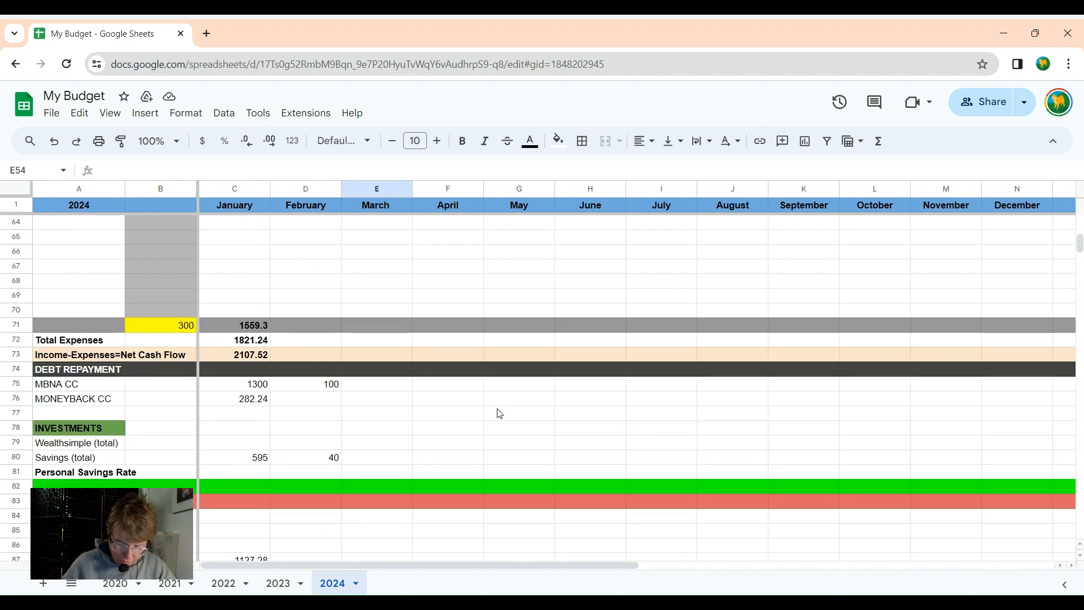
double_click(330, 388)
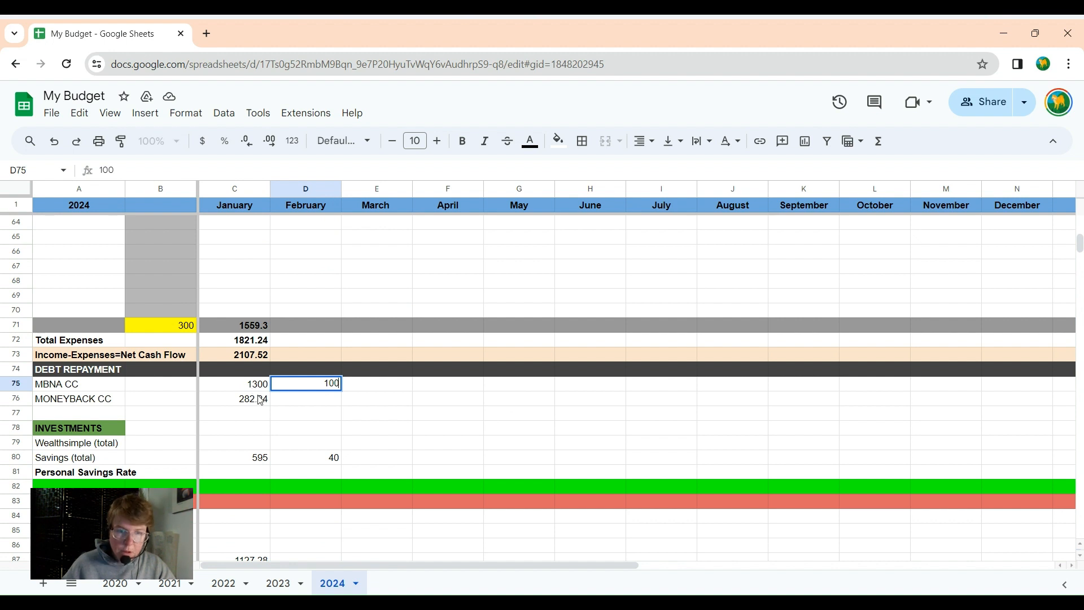
double_click(332, 383)
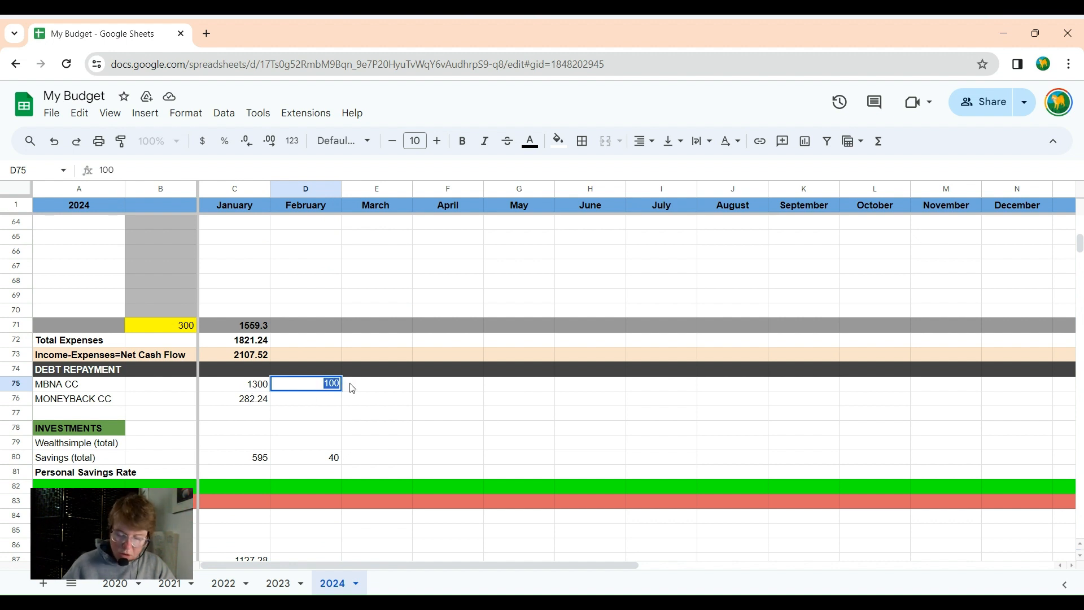
type("1150")
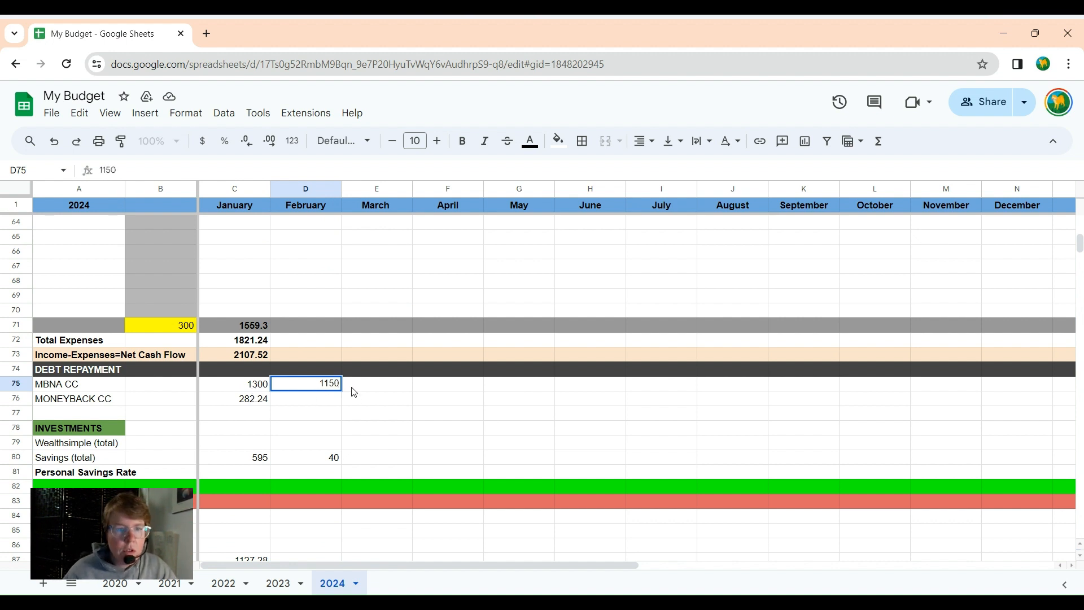
left_click(343, 401)
left_click(324, 403)
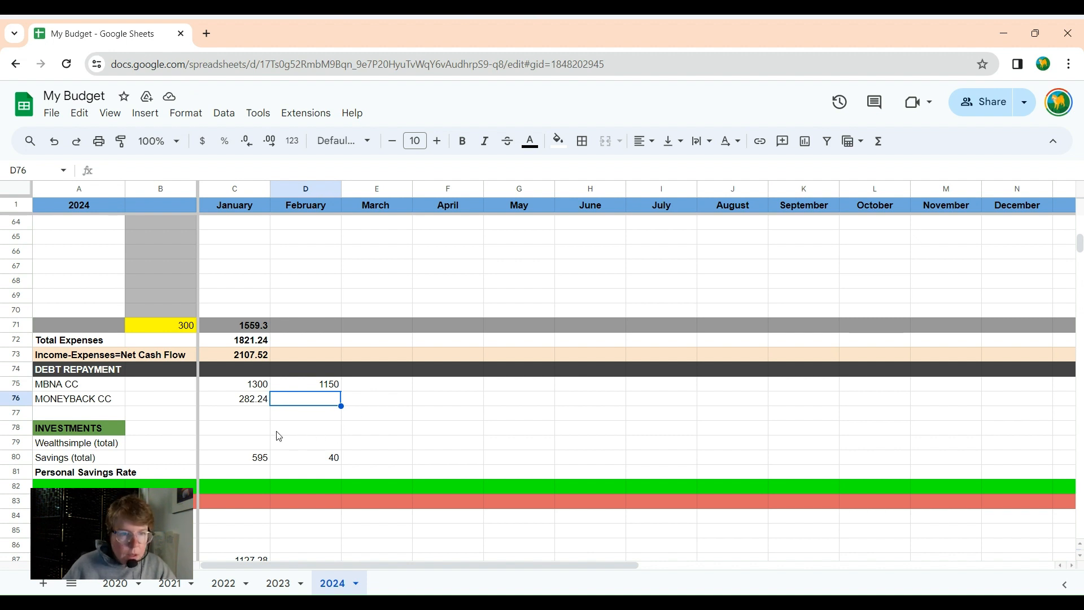
double_click(298, 457)
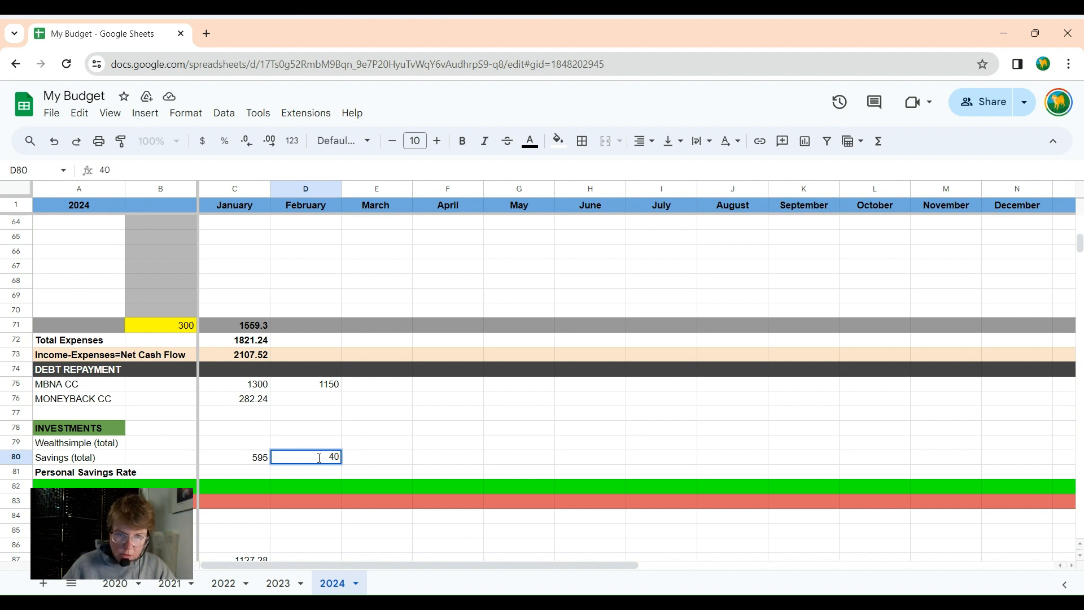
left_click_drag(320, 459, 344, 461)
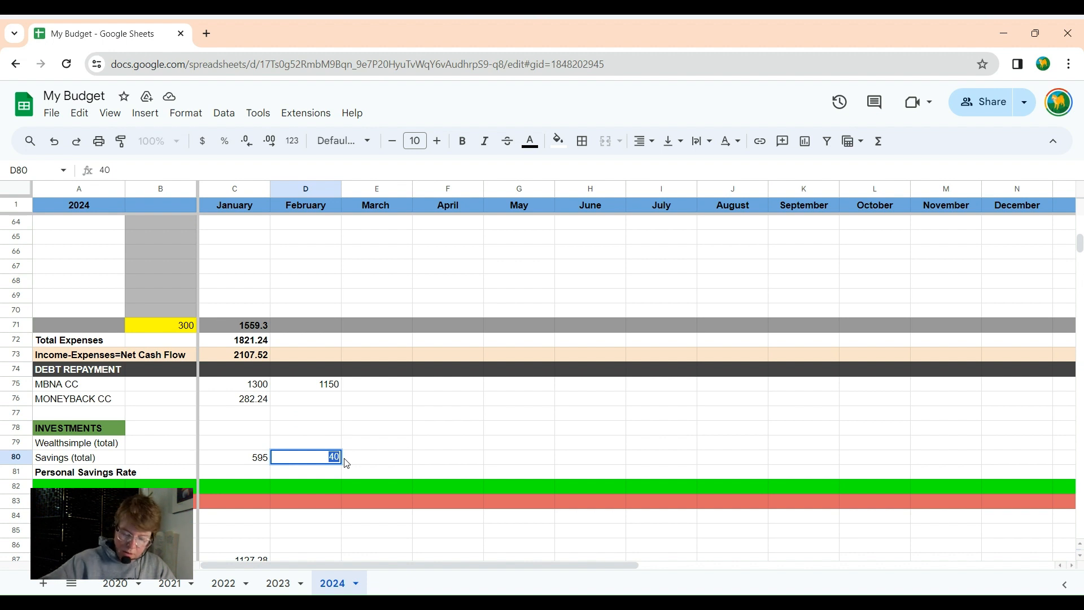
type("555")
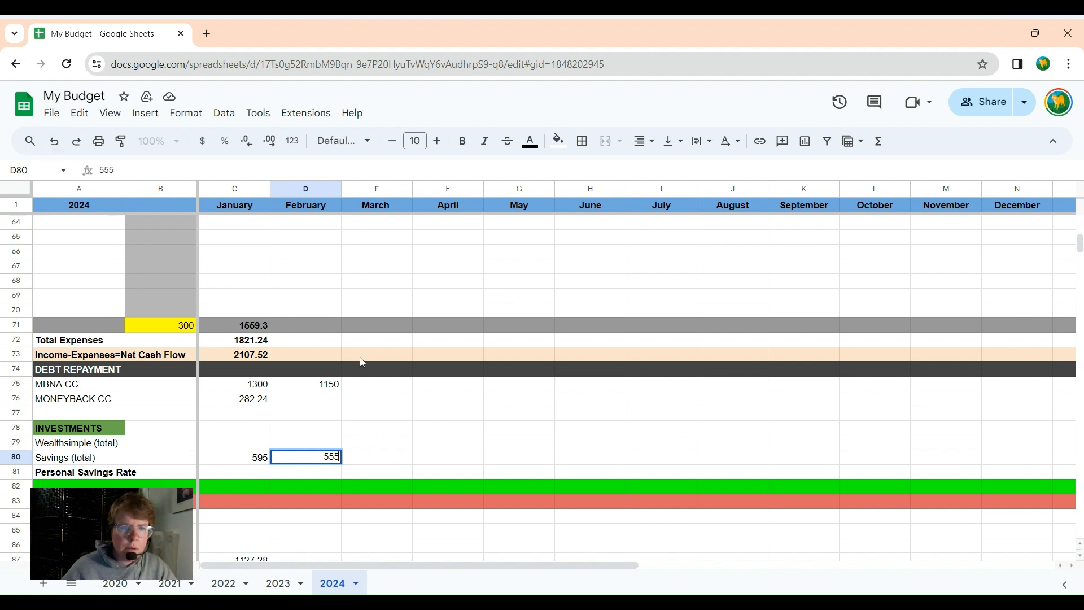
key("Tab")
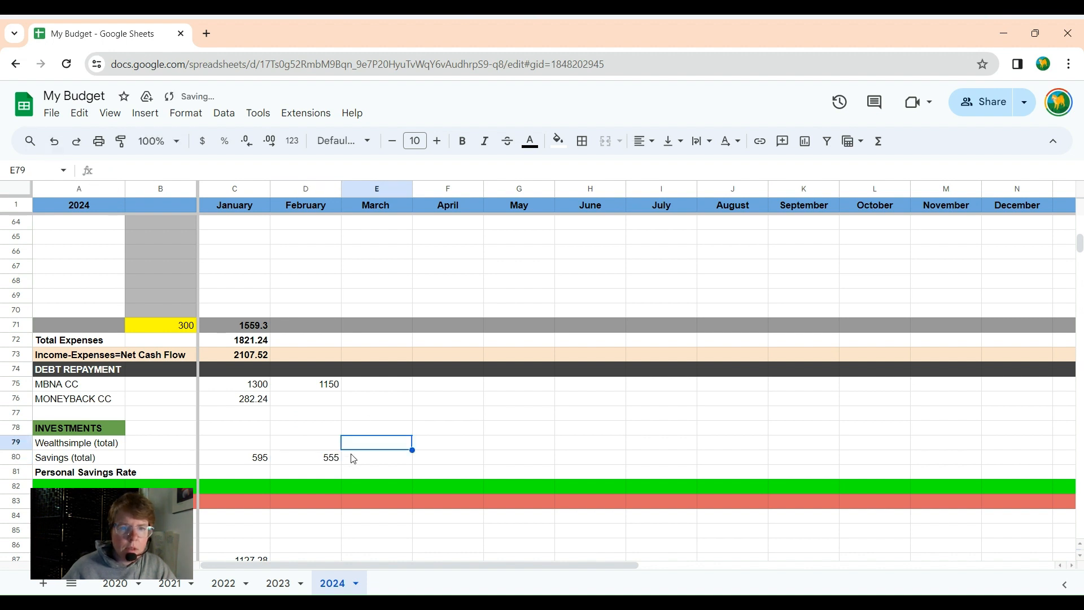
left_click(54, 141)
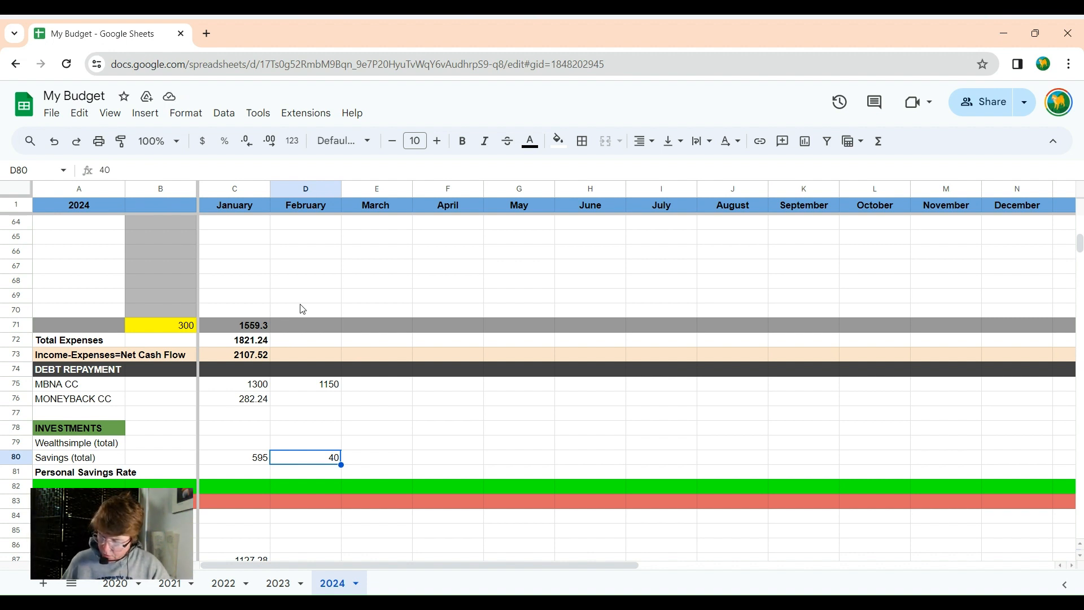
Set the February amount for Savings (total) under INVESTMENTS to 555
double_click(330, 457)
left_click_drag(331, 456, 349, 458)
type("555")
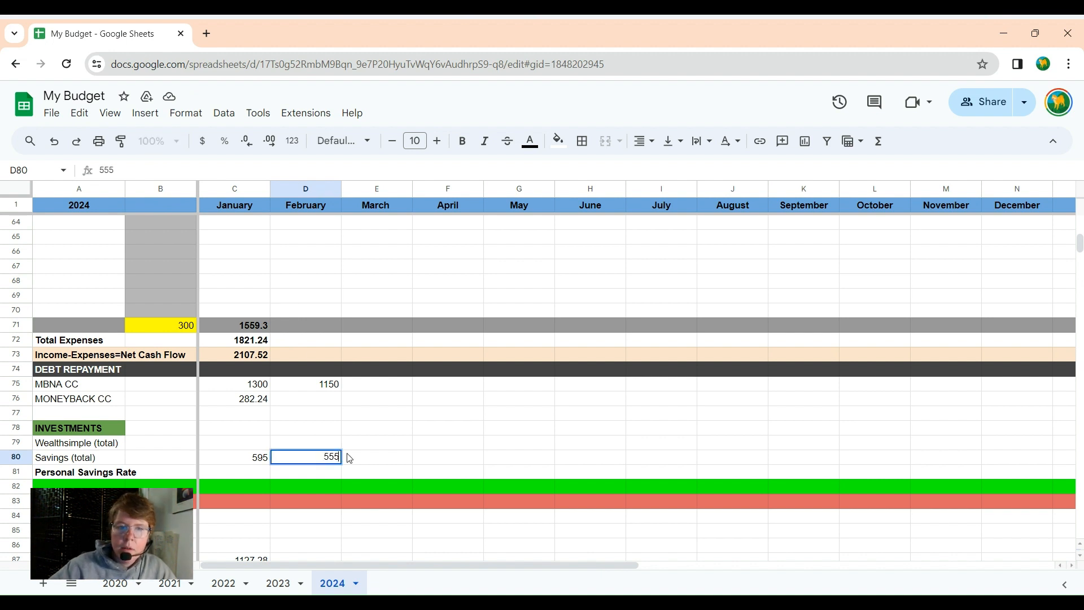
left_click(399, 449)
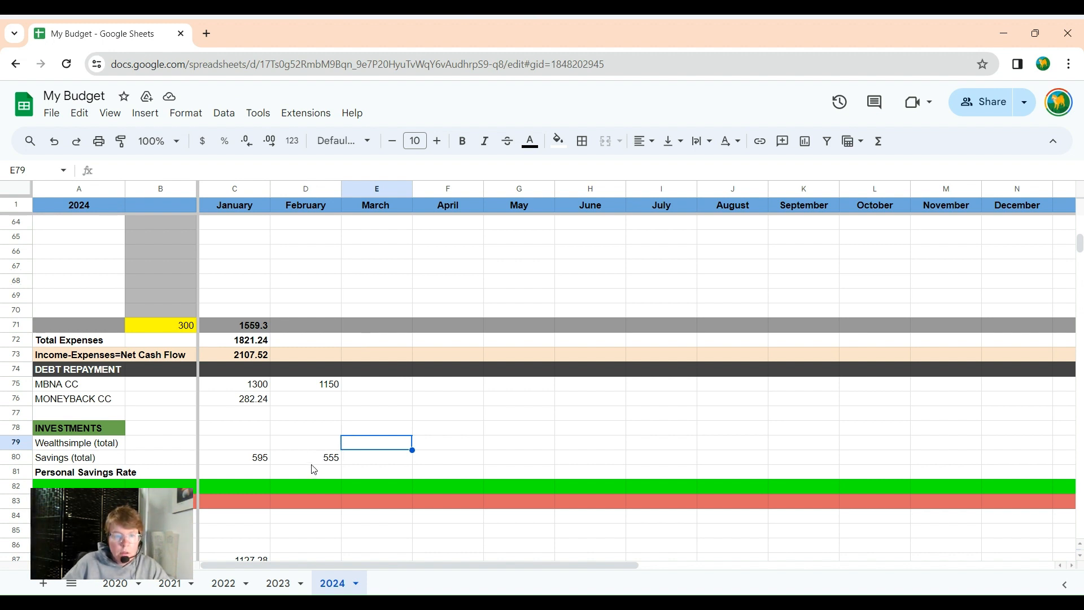
left_click(309, 448)
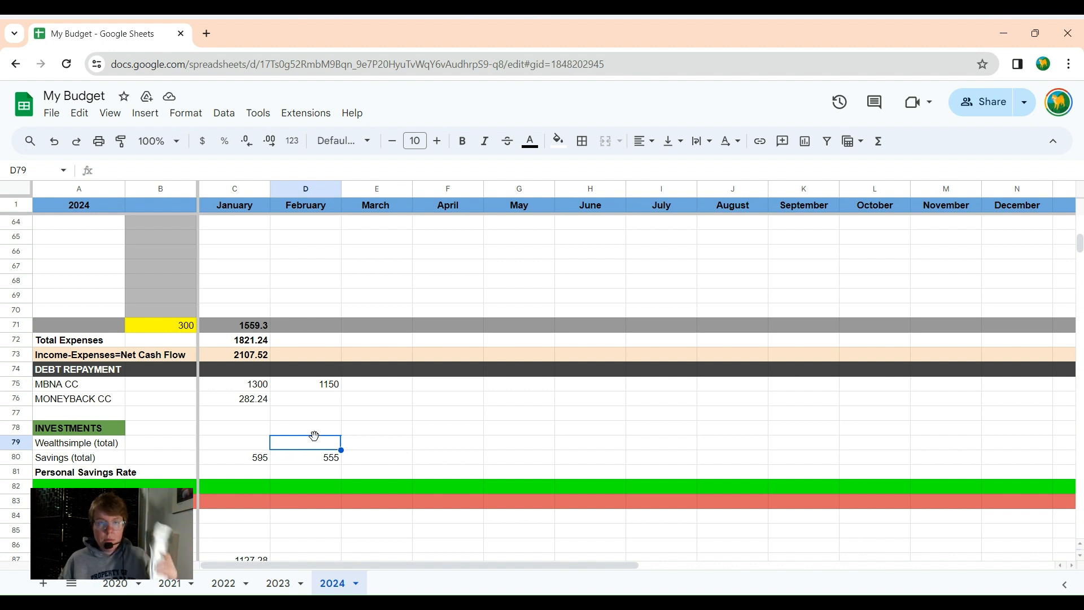
Replace the February amount for Groceries in the variable expenses with 312.57
scroll(375, 363, "up", 8)
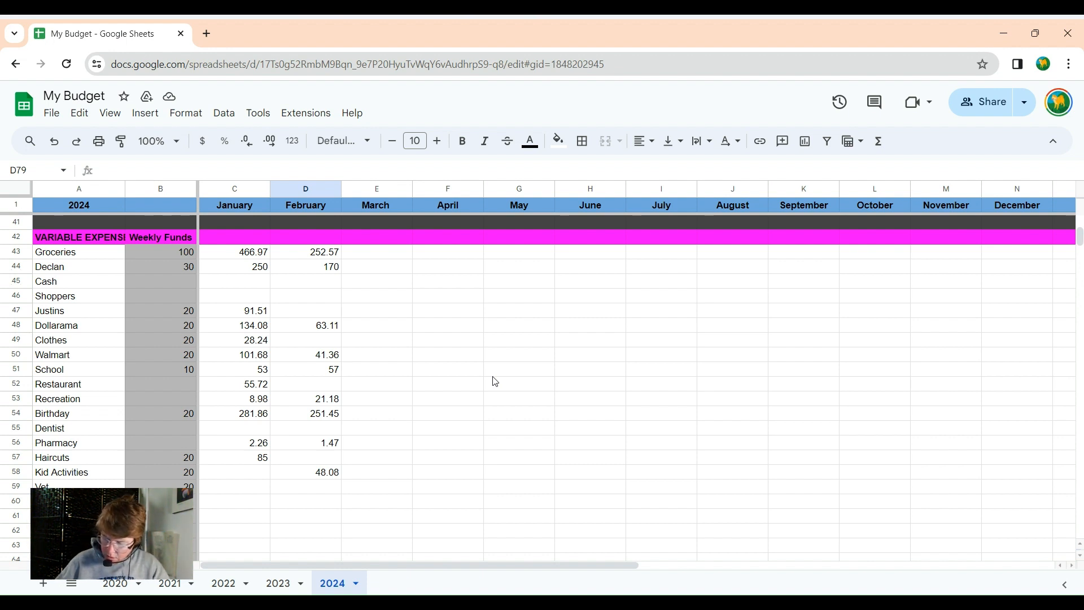
double_click(314, 252)
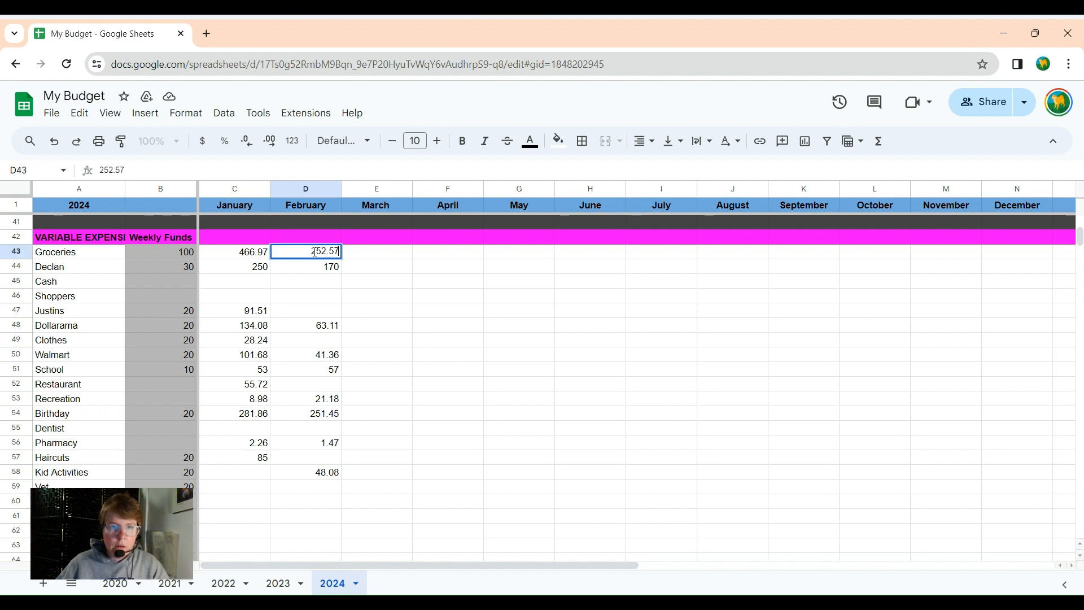
left_click_drag(304, 253, 348, 250)
type("312.57")
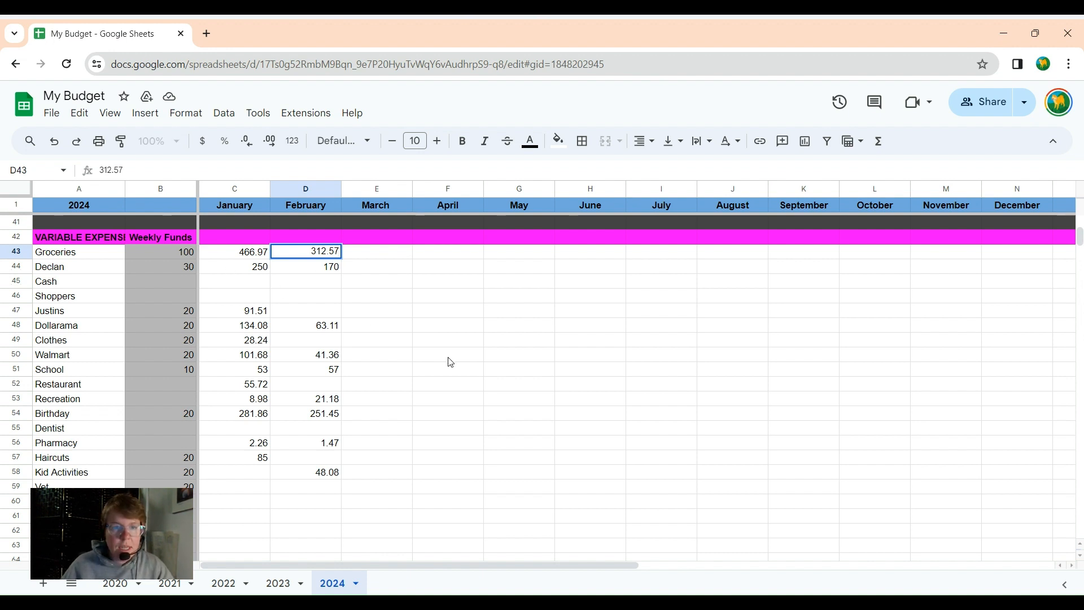
scroll(446, 370, "down", 2)
left_click(434, 386)
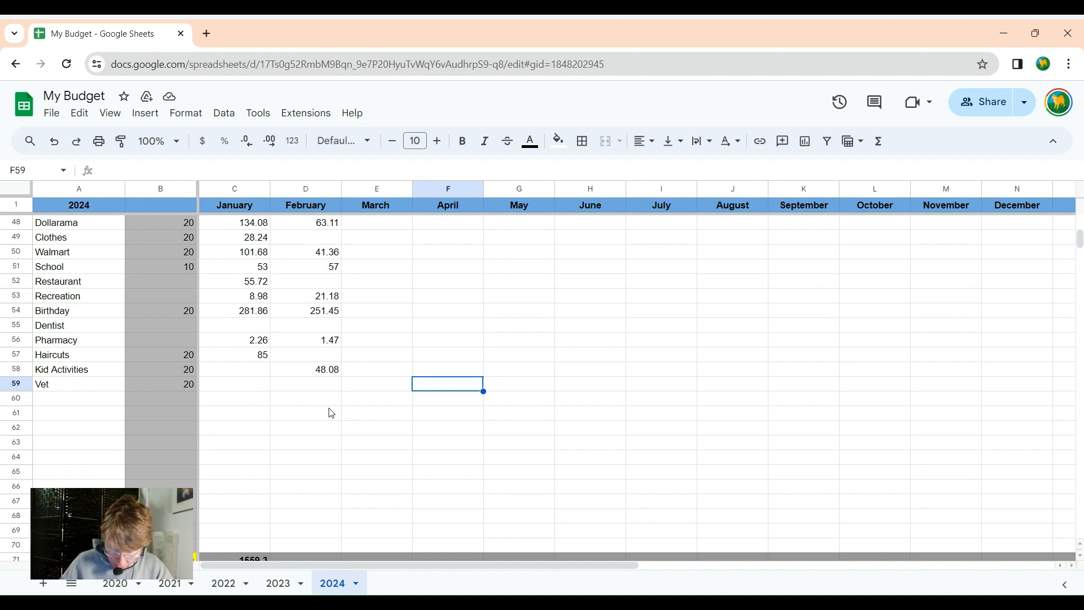
Update the February amount for Kid Activities in the variable expenses to 65.83
left_click(324, 370)
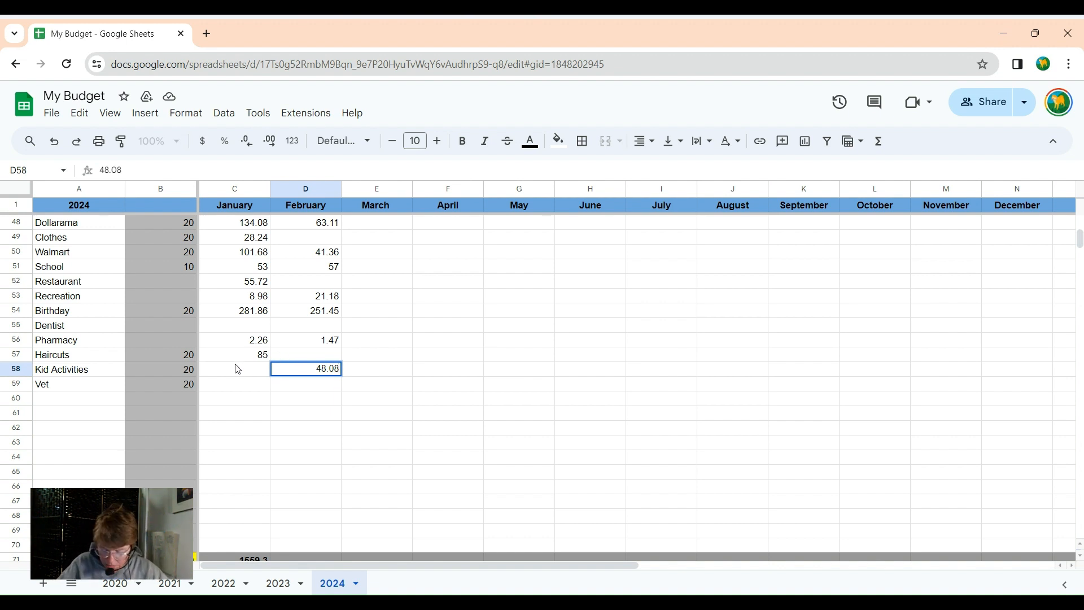
left_click_drag(311, 368, 363, 376)
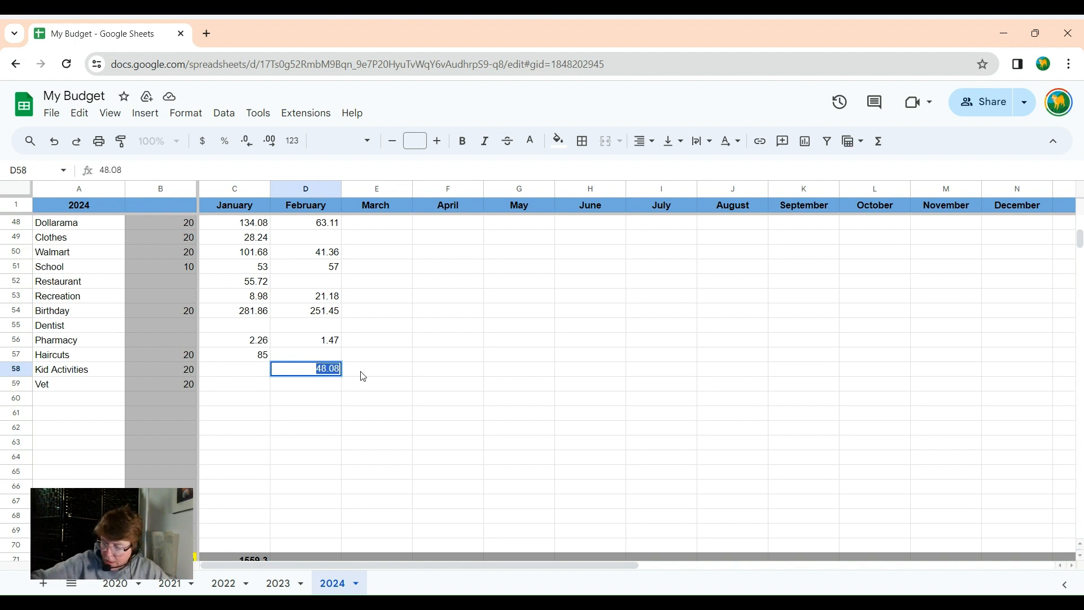
type("65.8")
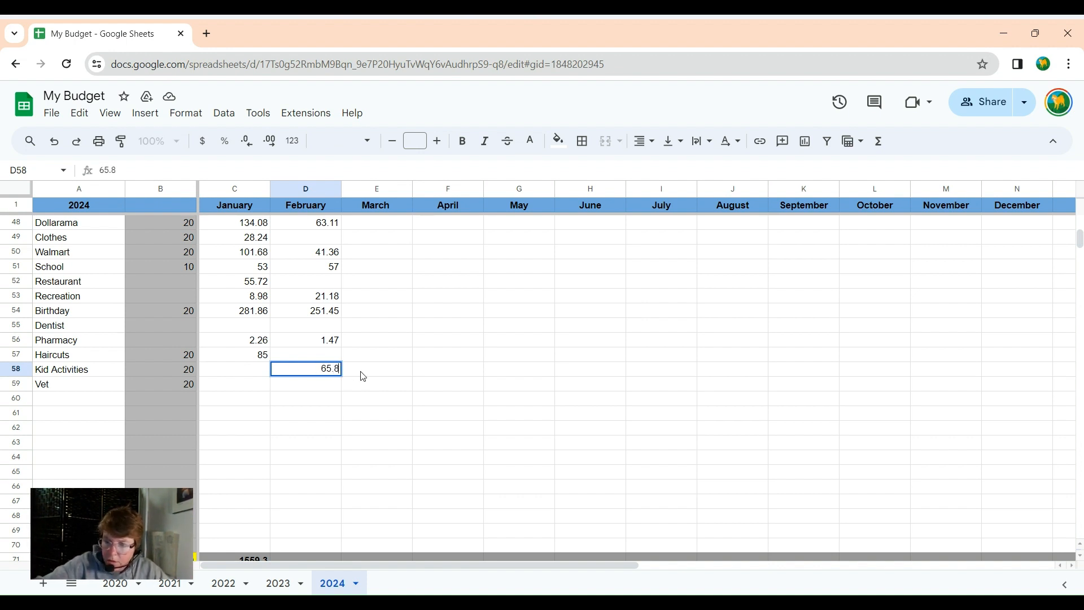
type("3")
left_click(399, 389)
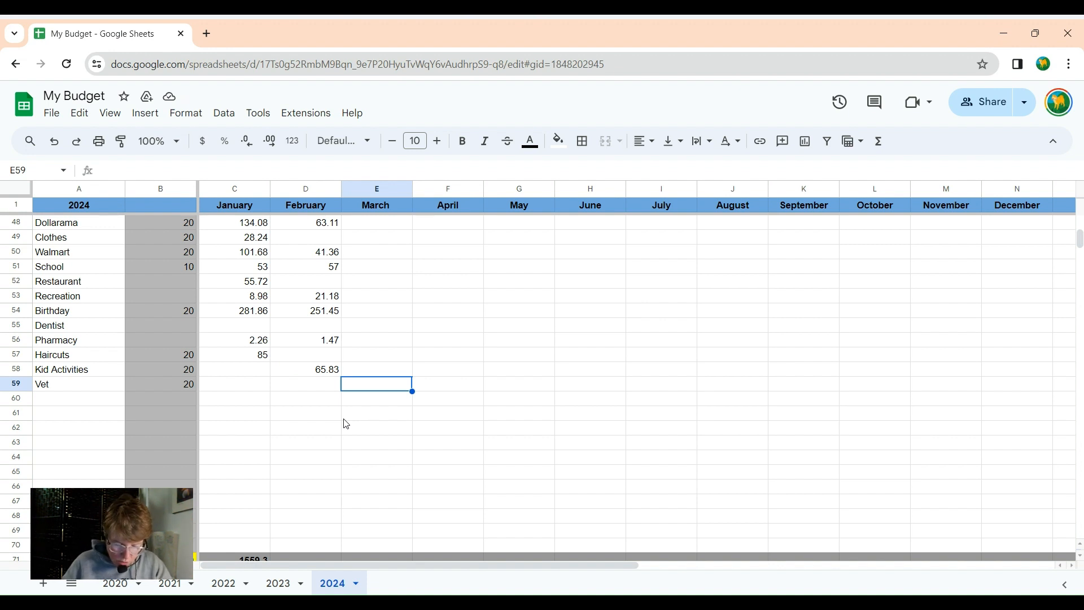
Change the February amount for Groceries in the variable expenses to 331.21
scroll(356, 432, "up", 3)
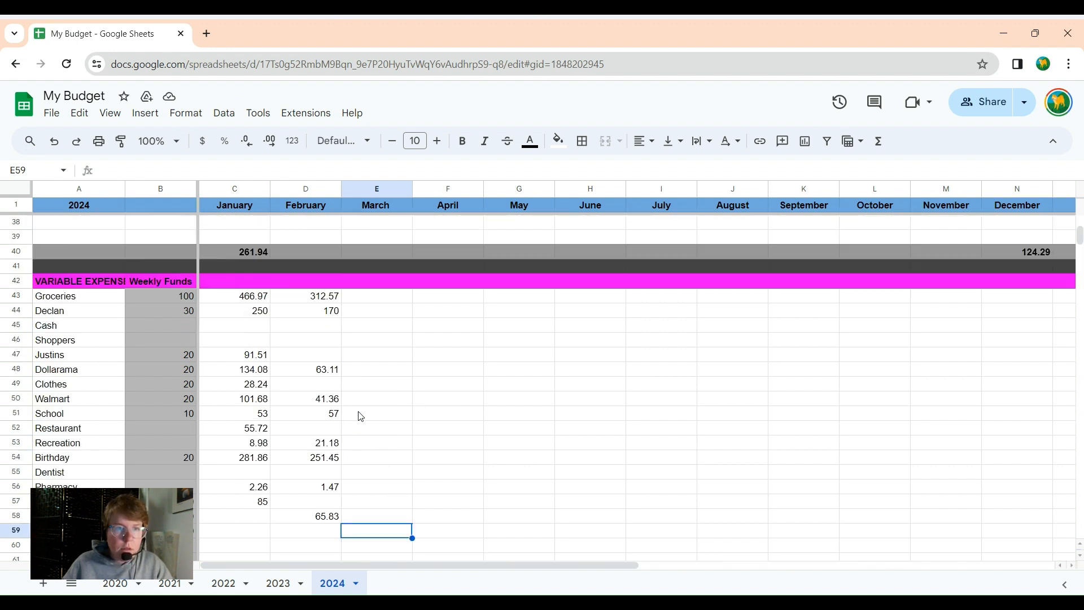
left_click(333, 299)
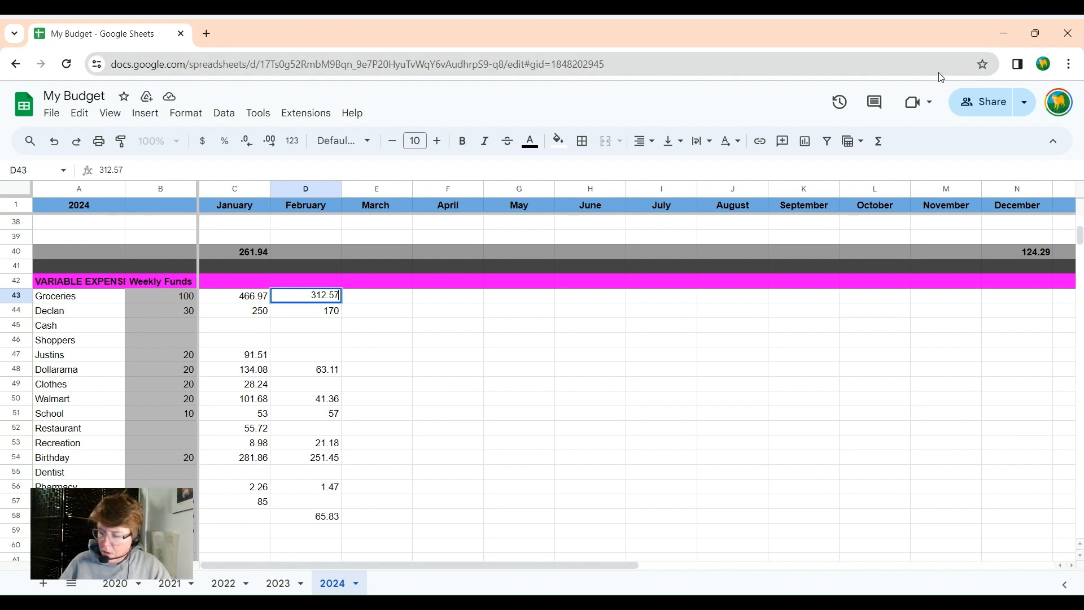
double_click(324, 294)
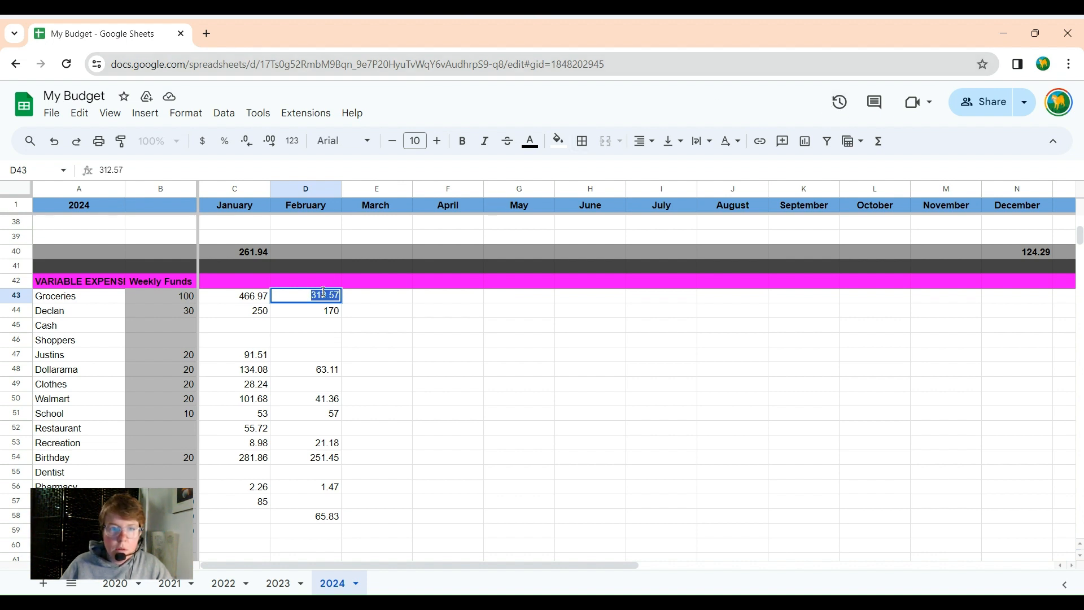
type("33")
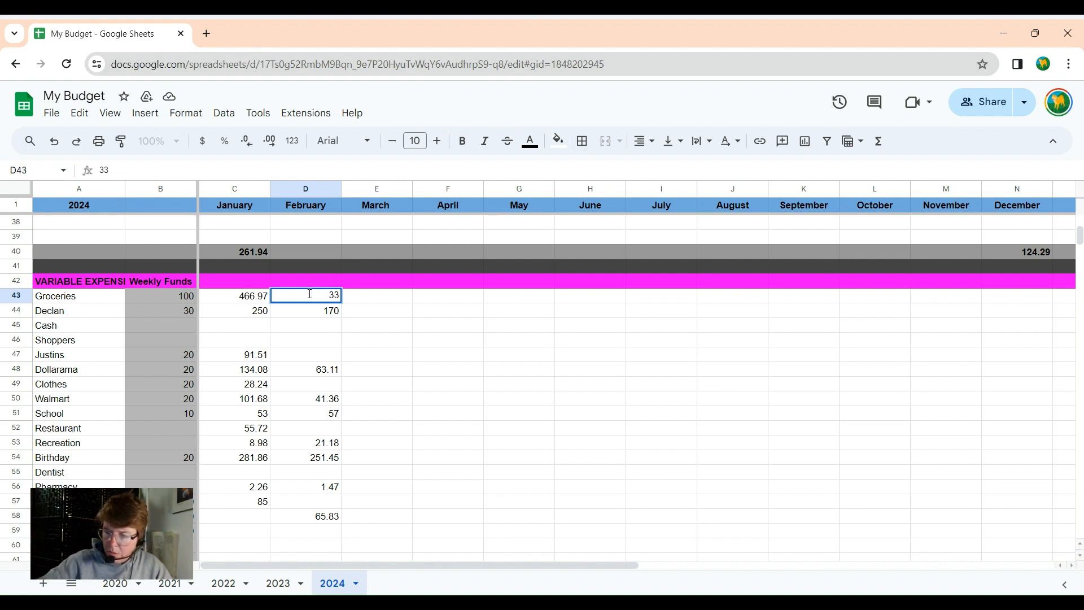
type("1.21")
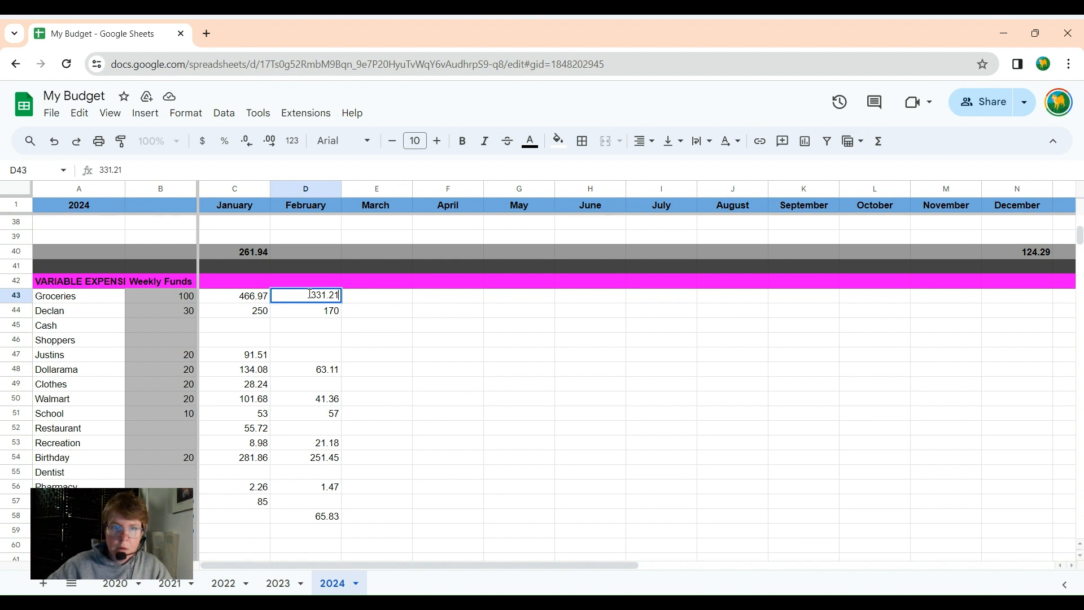
left_click(461, 395)
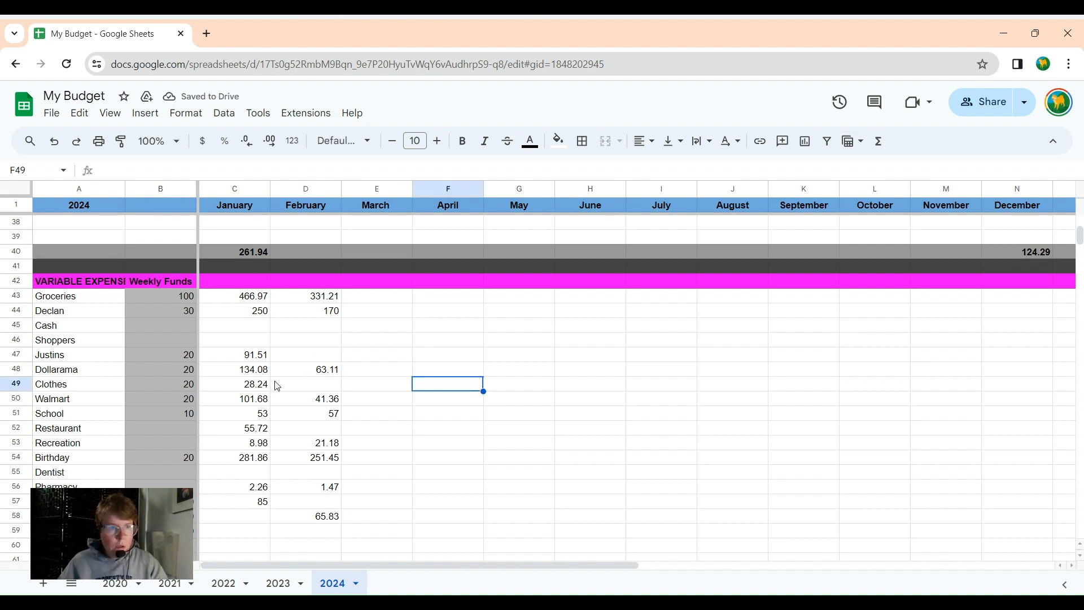
Replace the February amount for Walmart in the variable expenses with 105.29
left_click(308, 400)
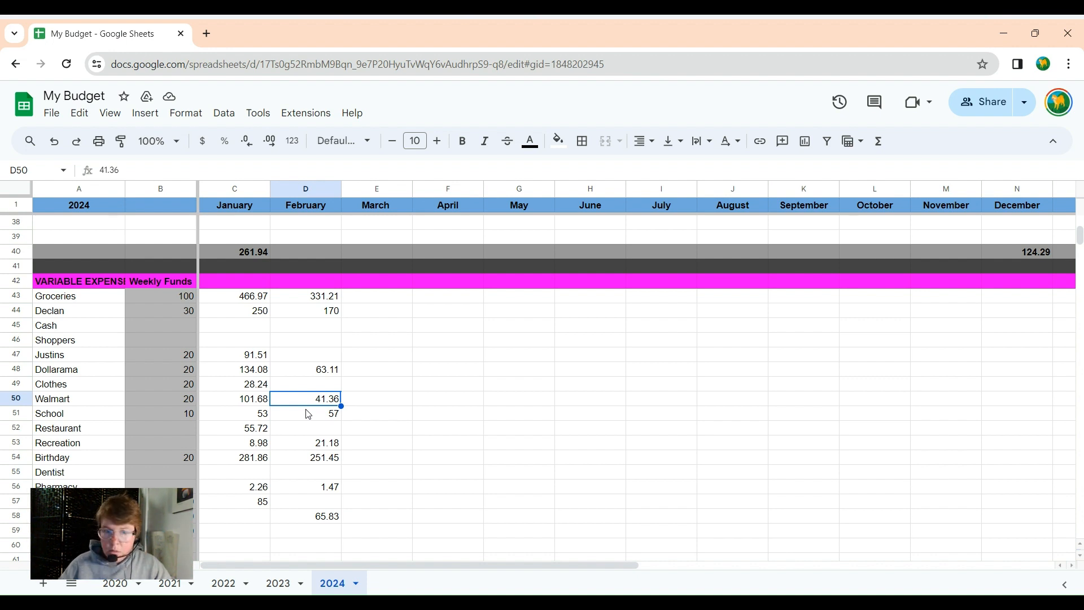
double_click(320, 401)
double_click(325, 399)
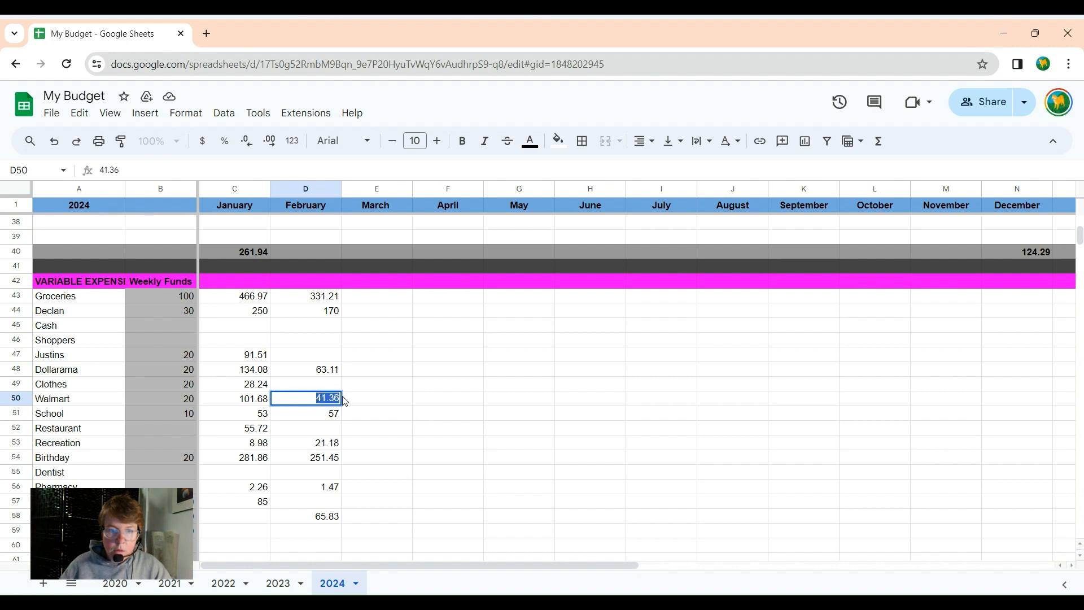
type("10")
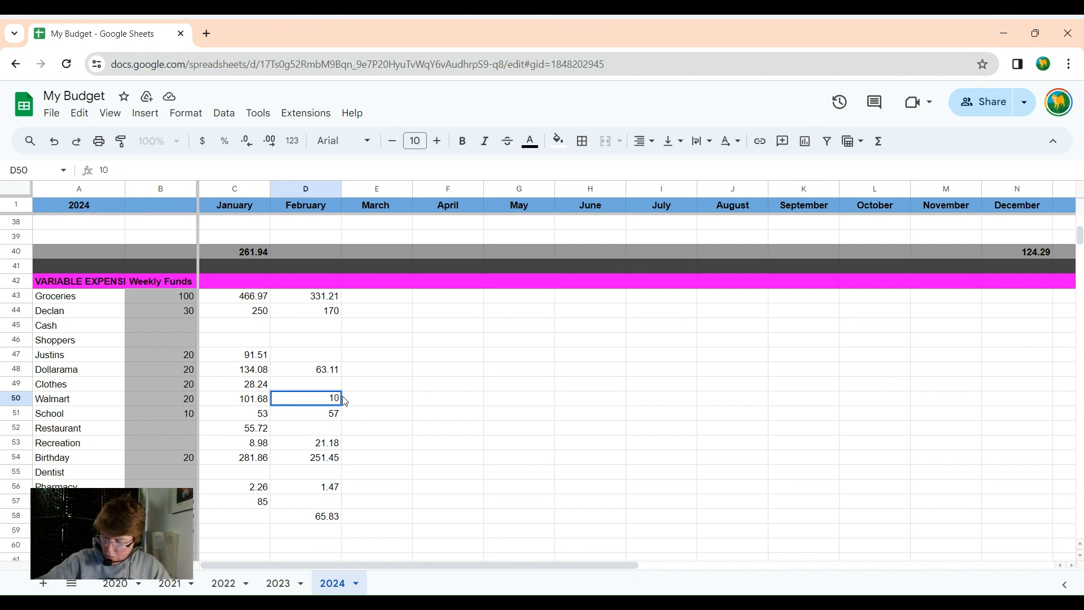
type("5.29")
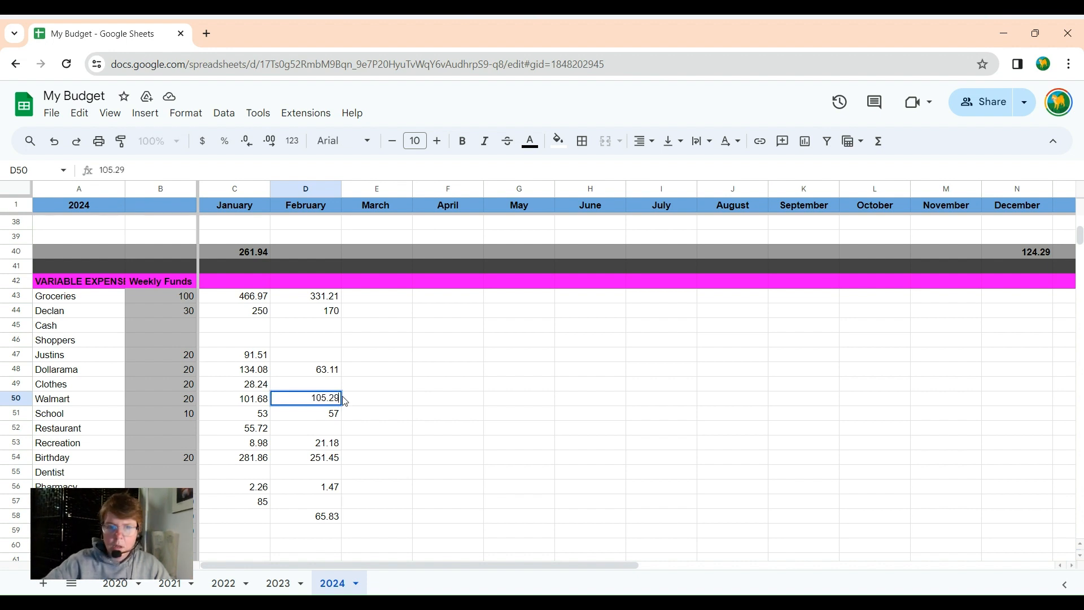
left_click_drag(478, 481, 479, 478)
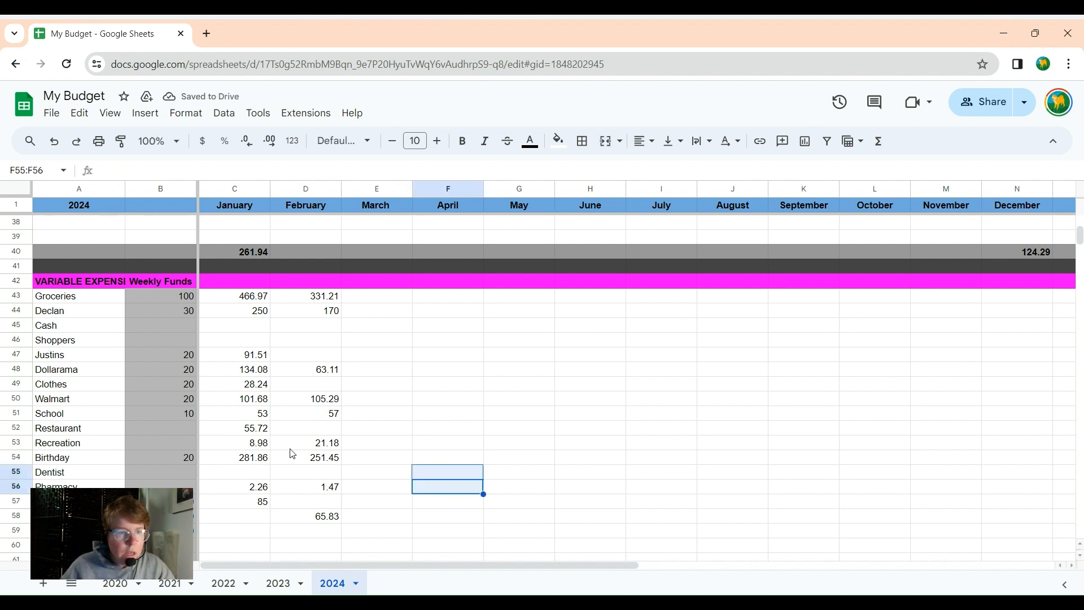
Replace the February amount for Recreation in the variable expenses with 51.33
double_click(311, 443)
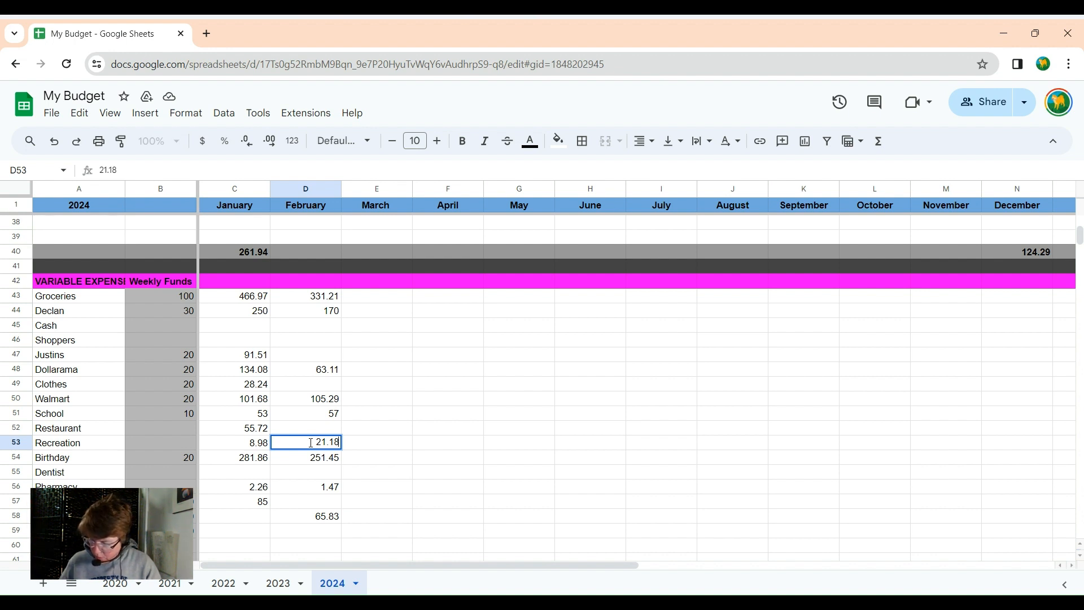
left_click(326, 443)
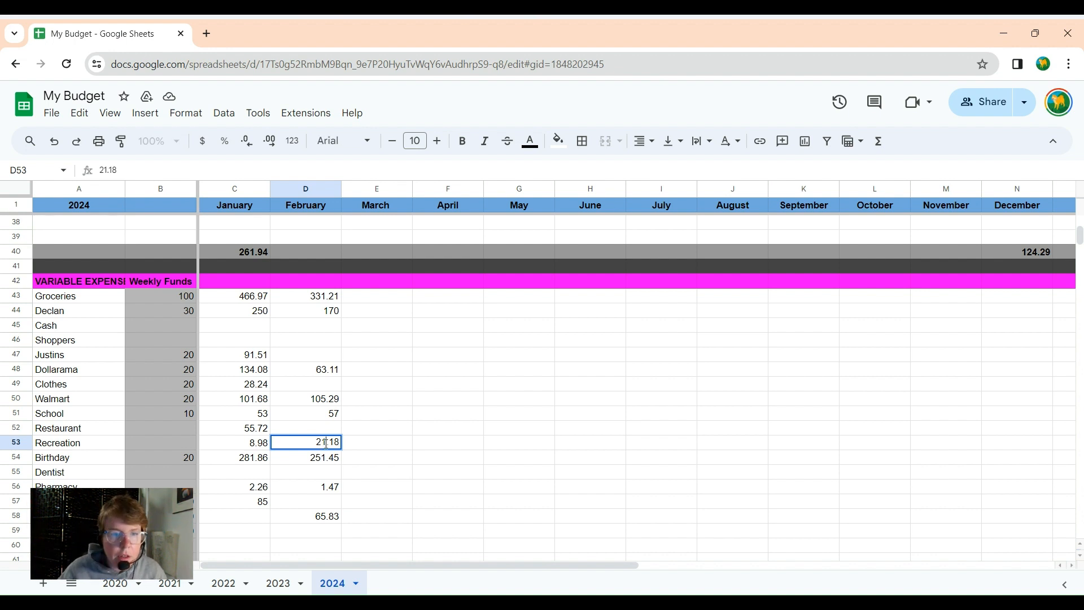
left_click_drag(315, 443, 346, 442)
type("51")
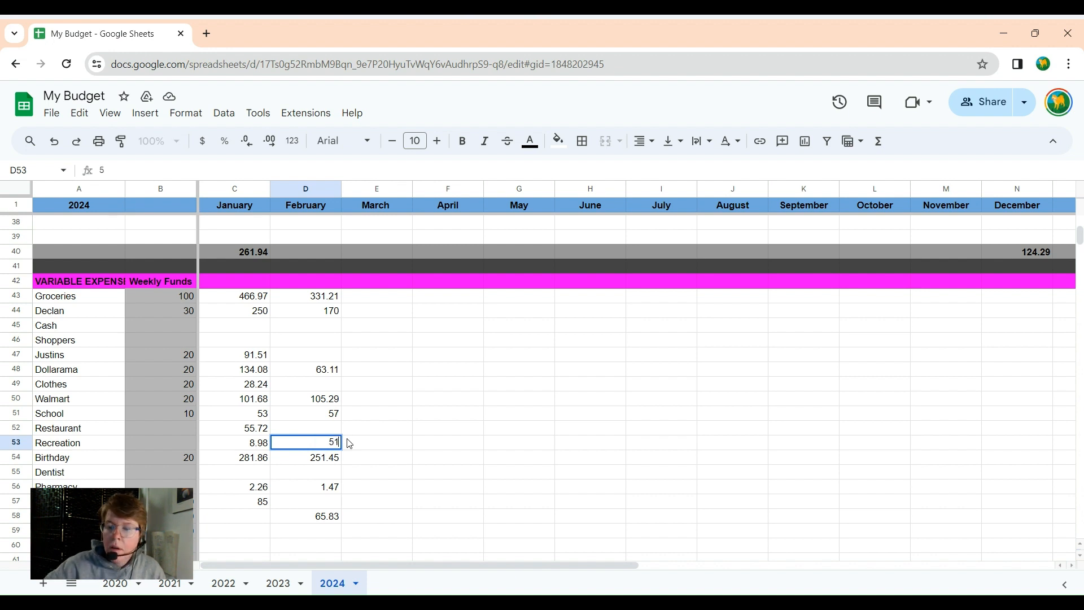
type(".33")
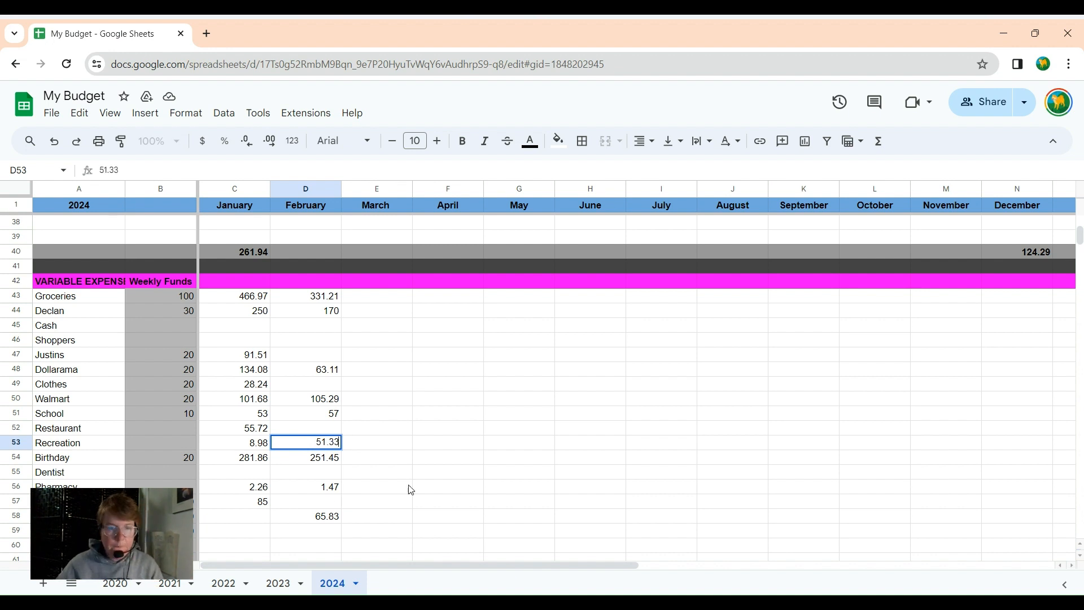
left_click(446, 447)
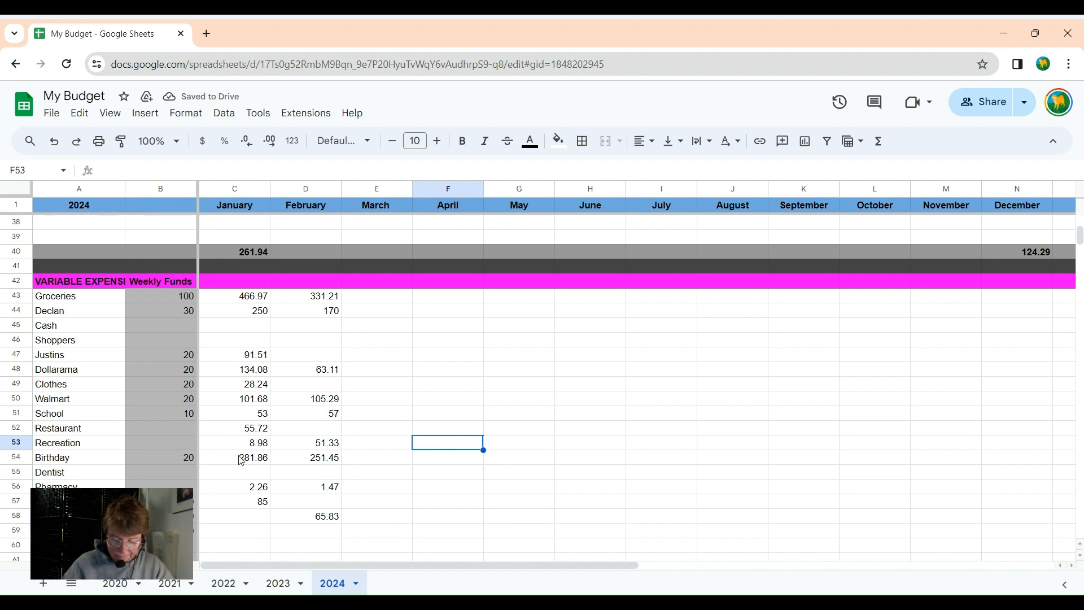
Update the February amount for Kid Activities in the variable expenses to 70.83
double_click(301, 517)
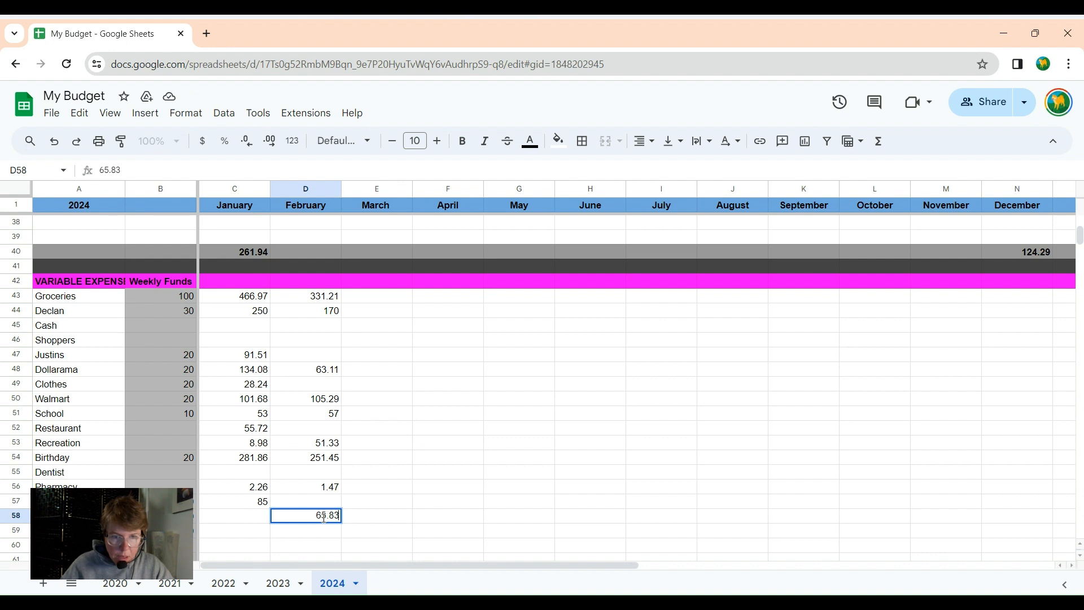
left_click_drag(326, 517, 316, 518)
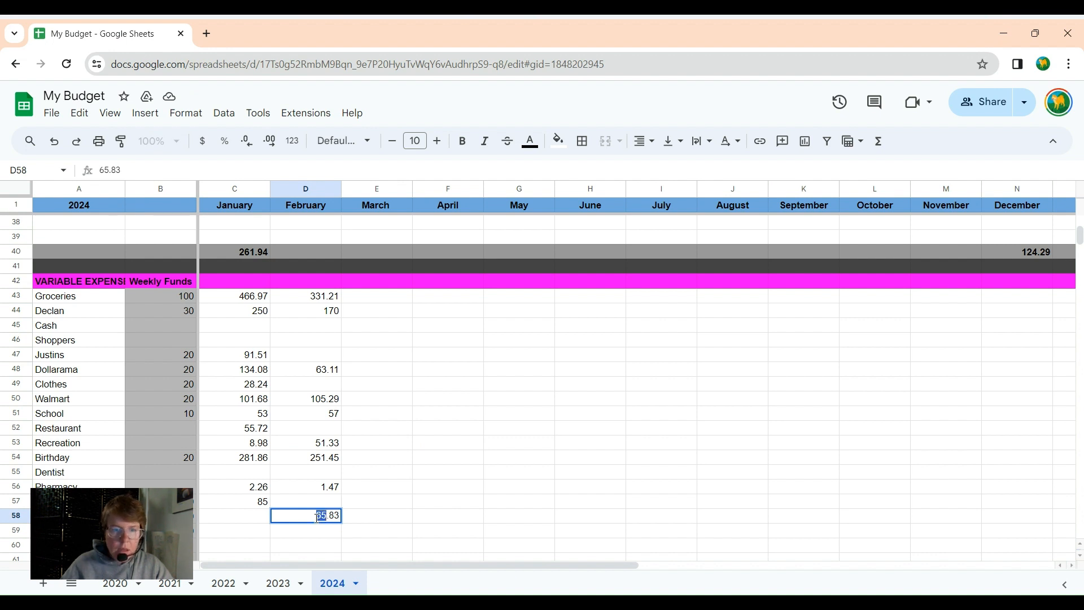
type("7")
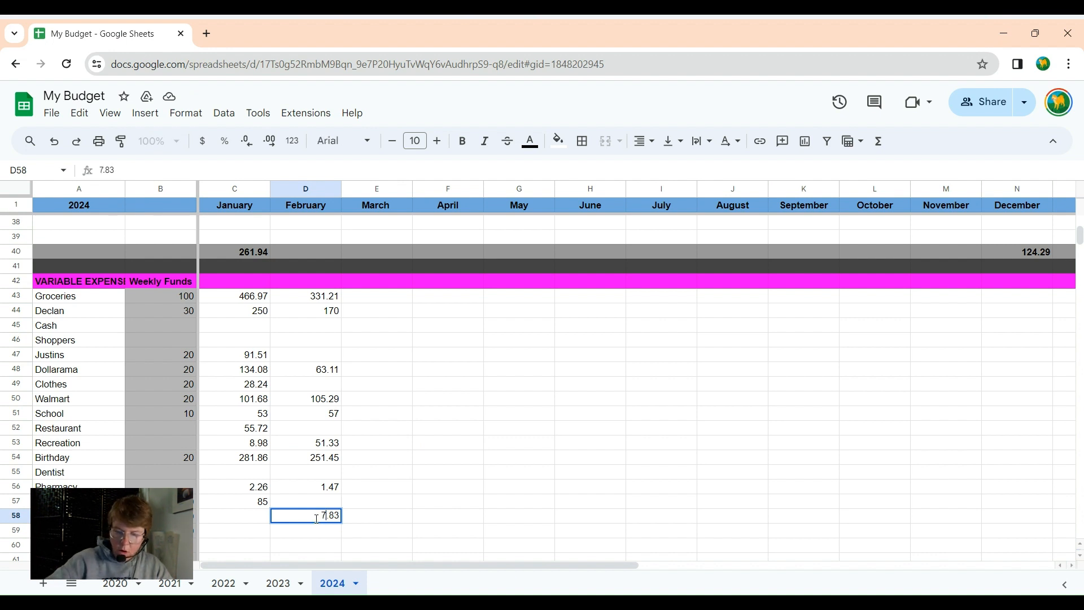
type("0")
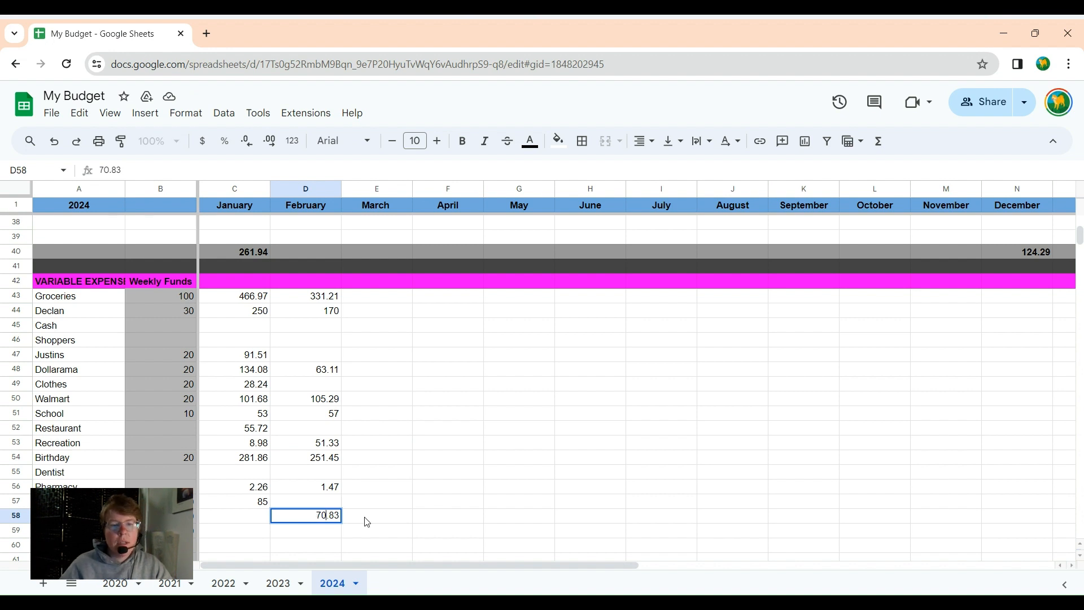
left_click(367, 522)
left_click(304, 524)
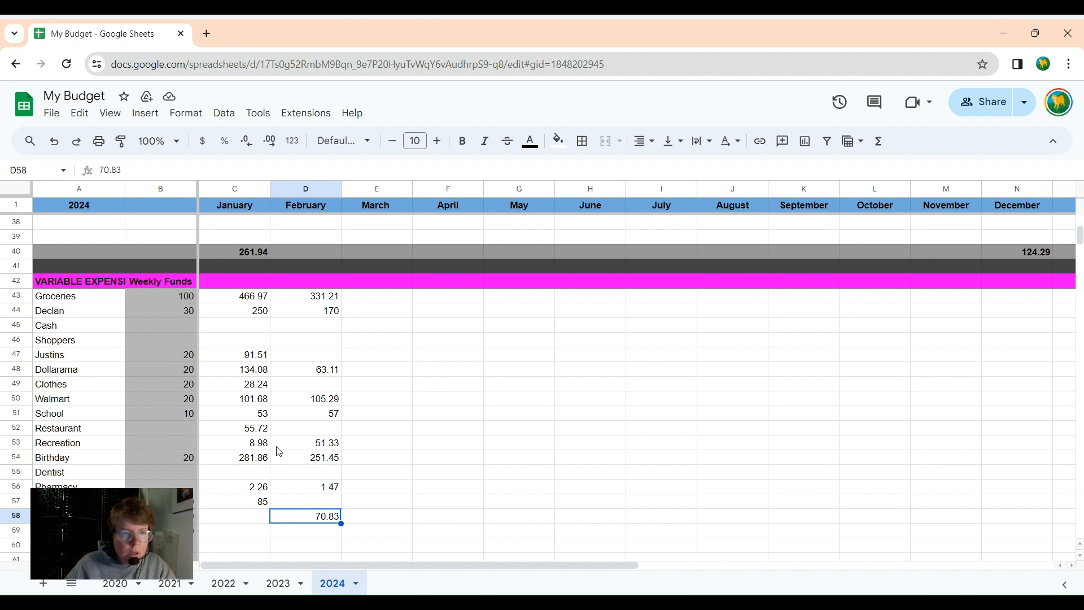
Change the February amount for School in the variable expenses to 77
double_click(314, 415)
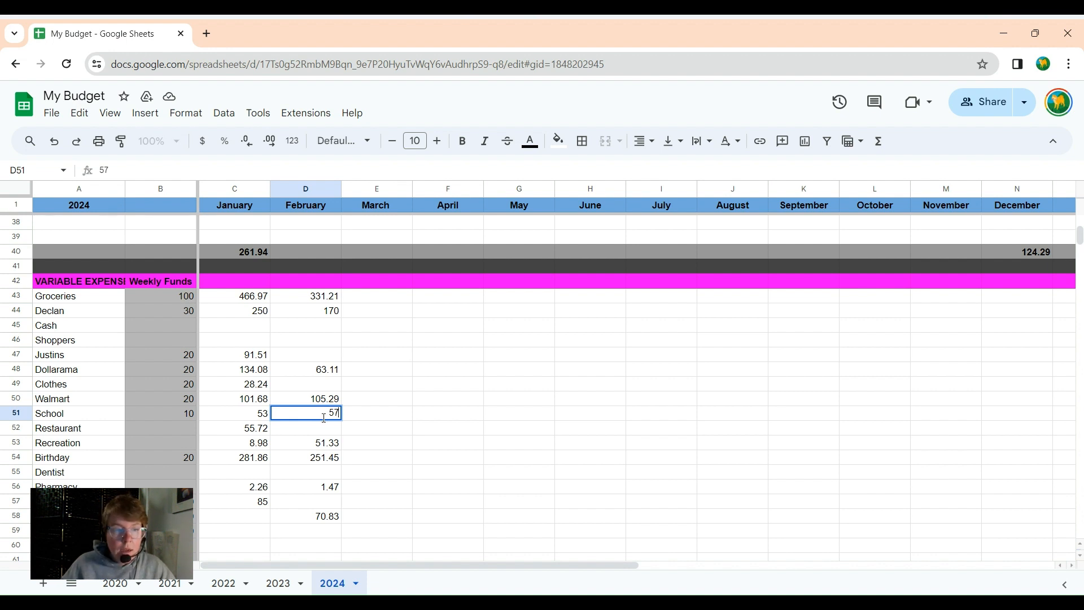
left_click(335, 411)
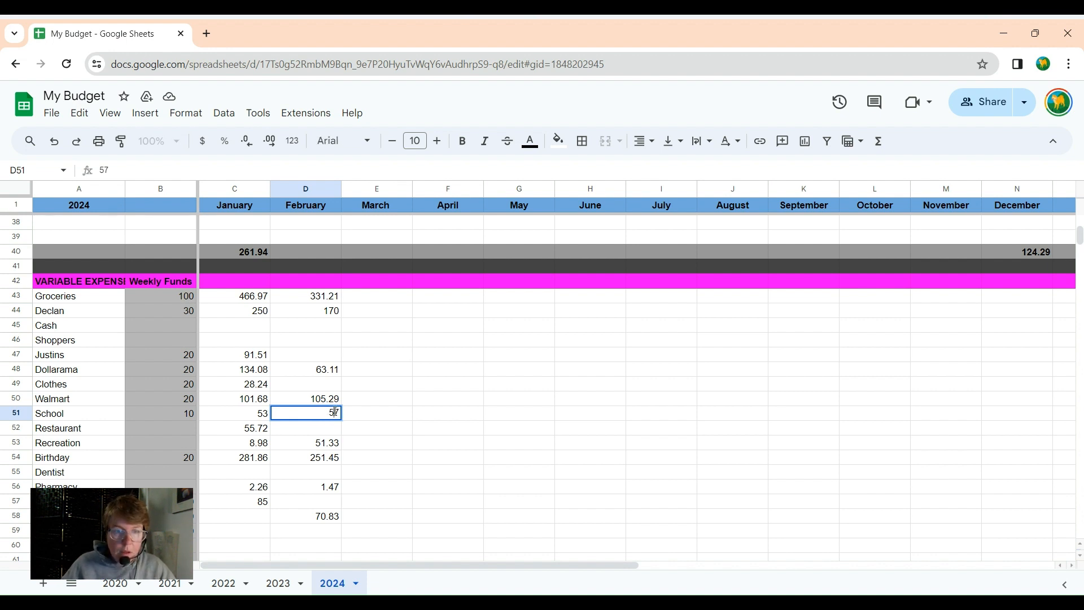
key("BackSpace")
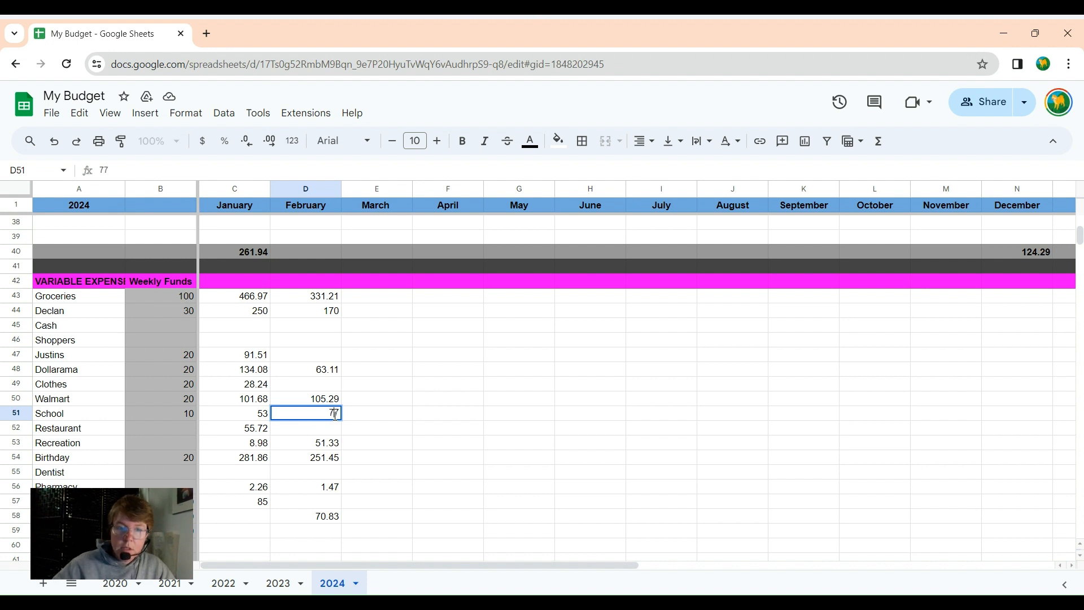
type("7")
left_click(558, 437)
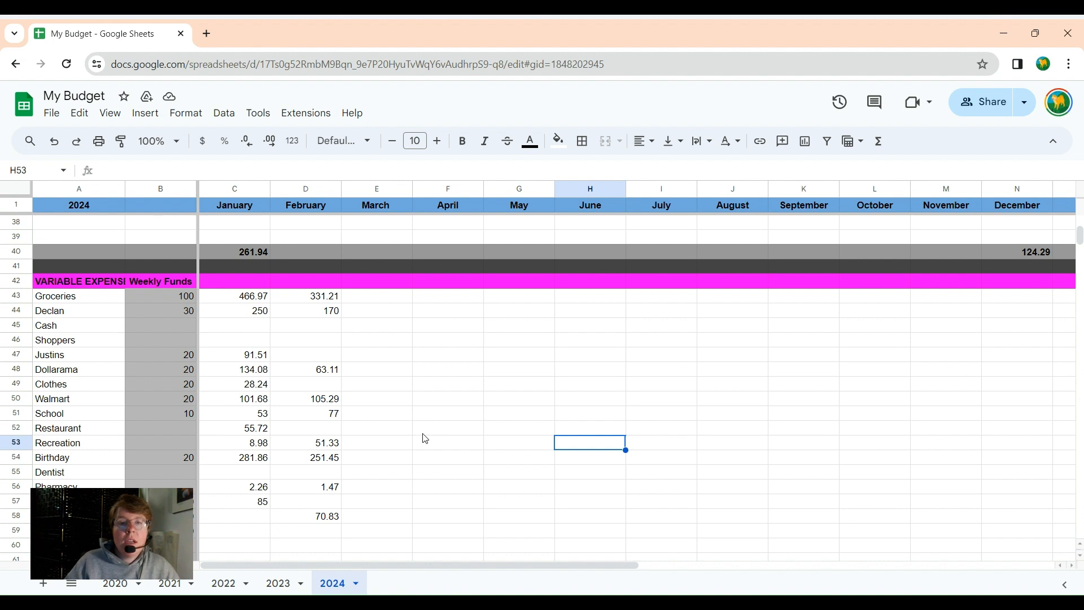
scroll(425, 437, "down", 2)
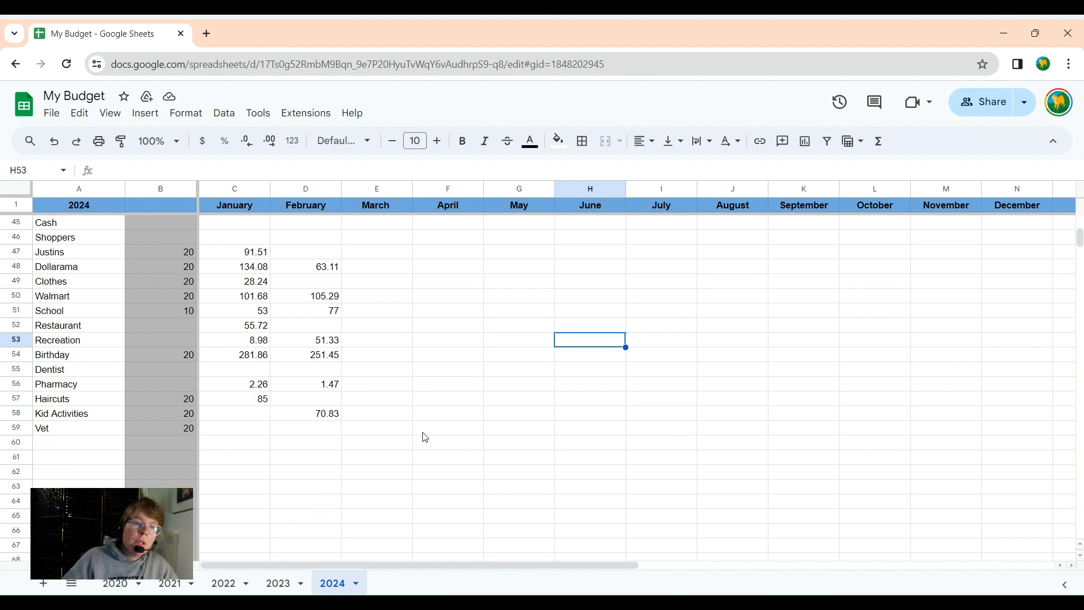
scroll(425, 437, "up", 2)
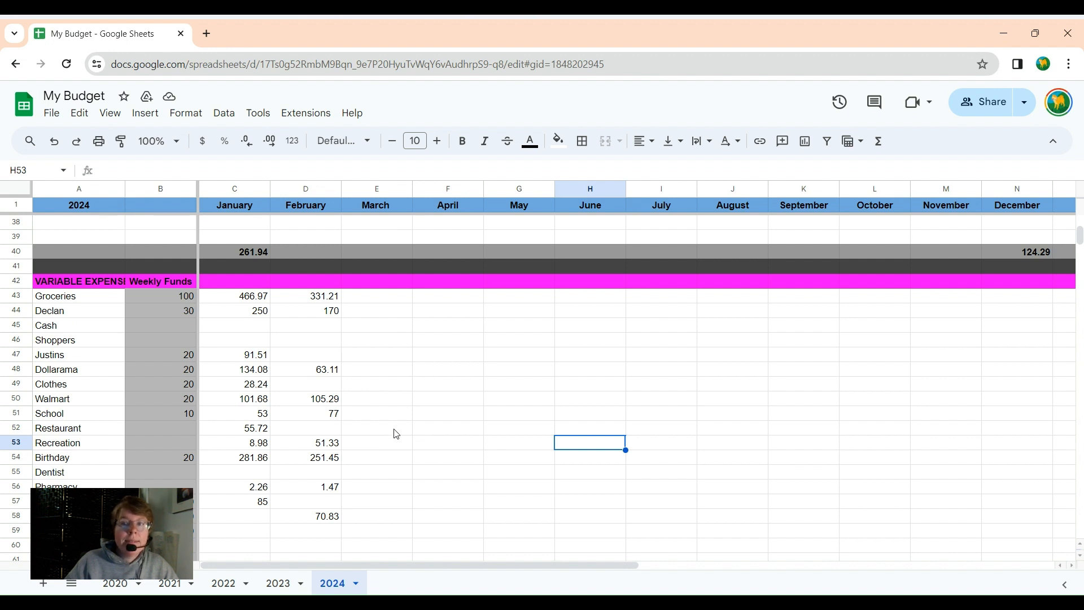
scroll(393, 433, "up", 1)
scroll(426, 460, "down", 3)
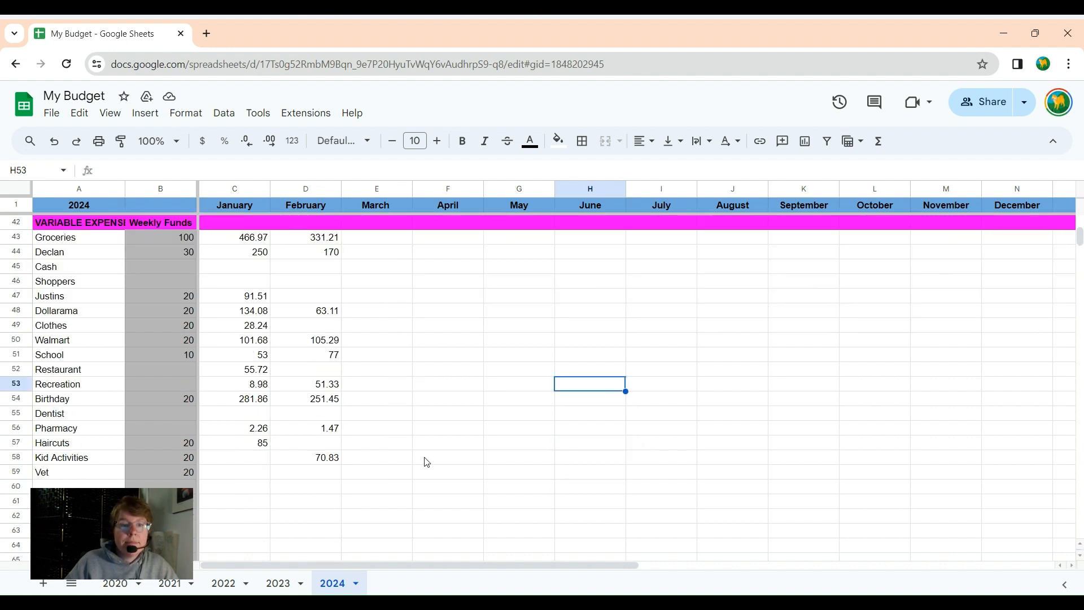